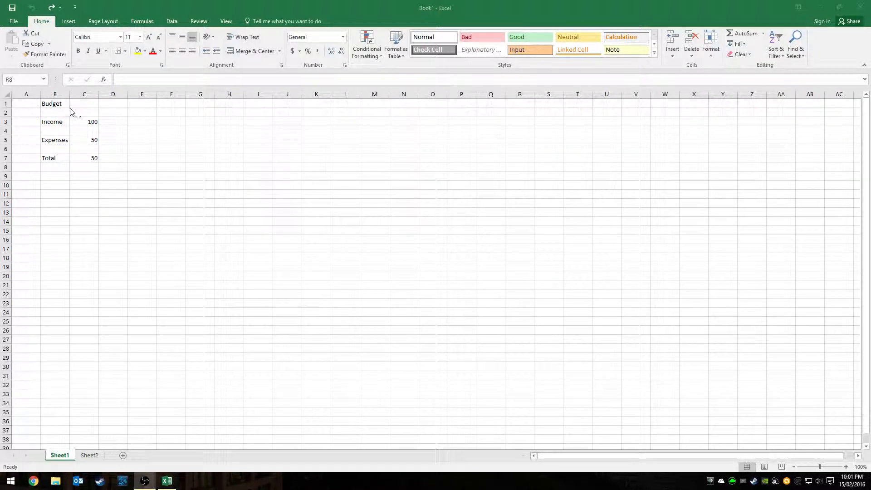
# Format the Budget heading in cell B1 as bold with font size 16
pyautogui.click(58, 103)
pyautogui.click(58, 104)
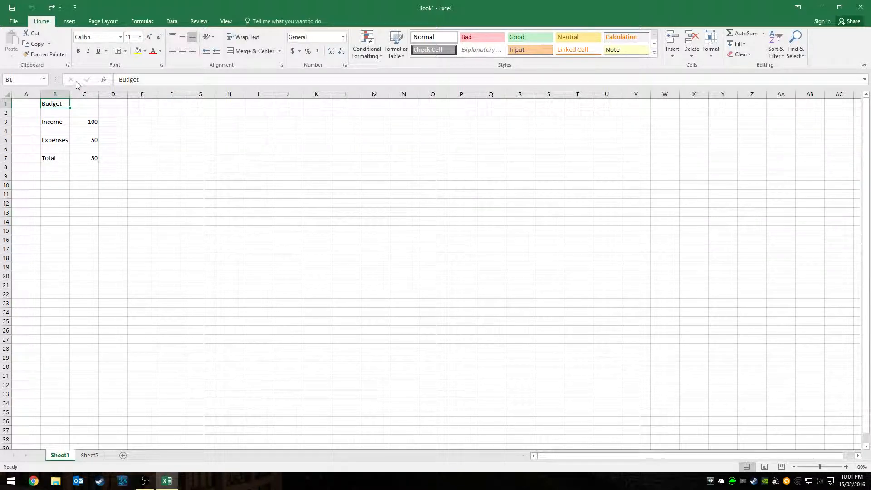
pyautogui.click(79, 56)
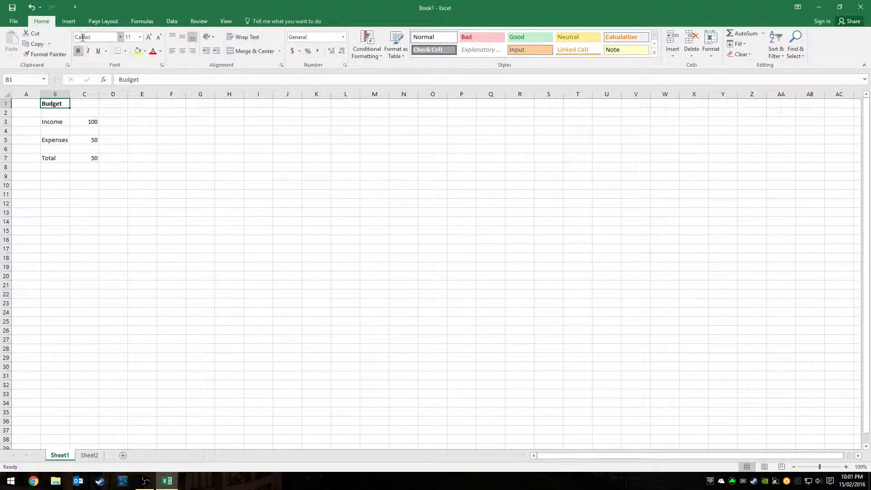
pyautogui.click(120, 38)
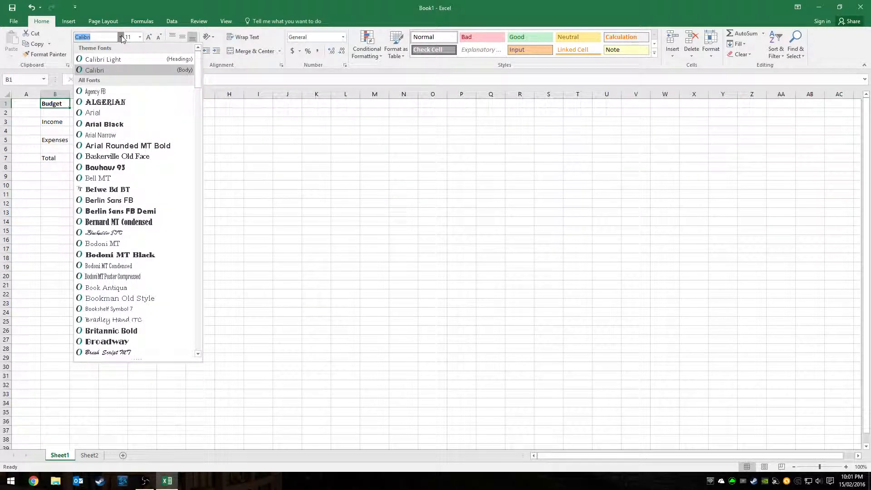
pyautogui.click(121, 38)
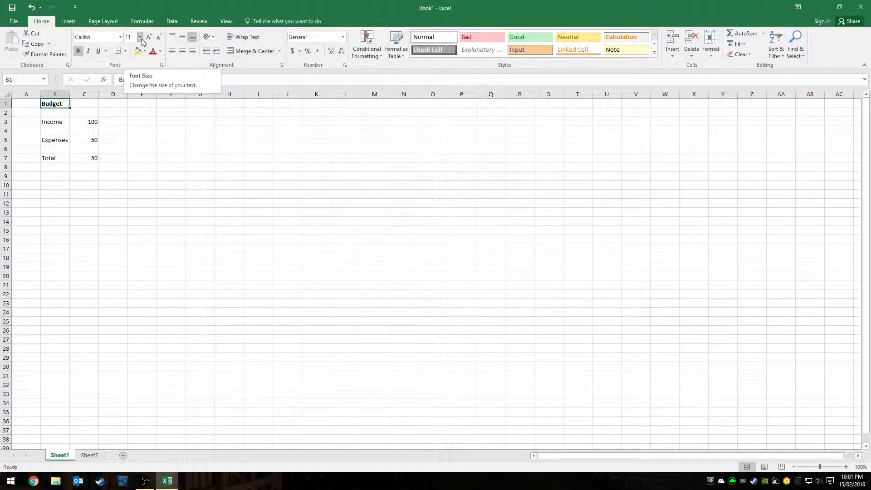
pyautogui.click(141, 37)
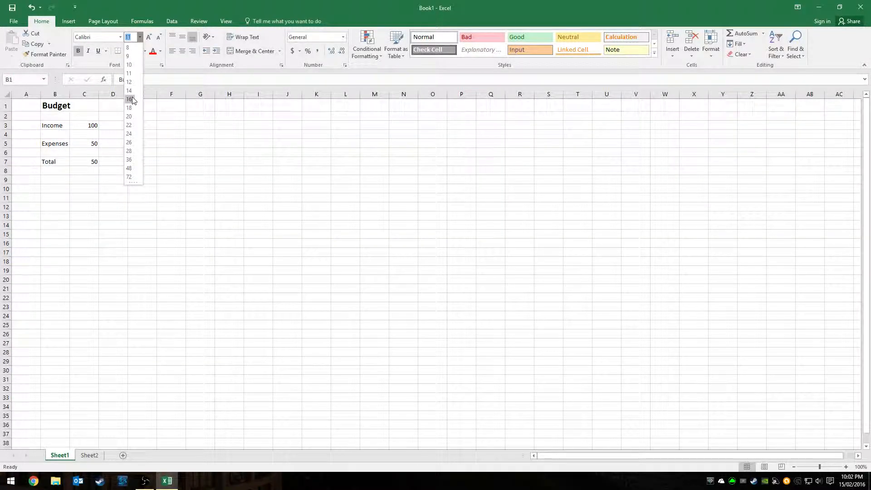
pyautogui.click(130, 100)
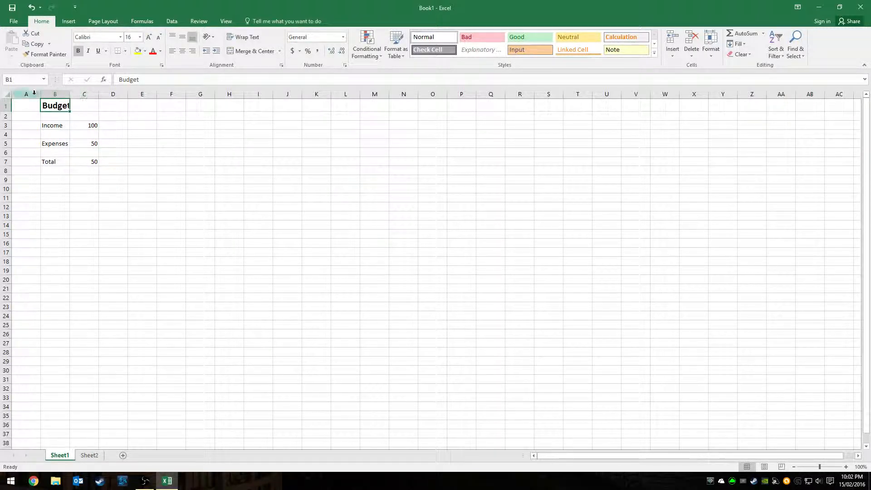
# Widen column B so the enlarged Budget heading fits inside its cell
pyautogui.click(114, 106)
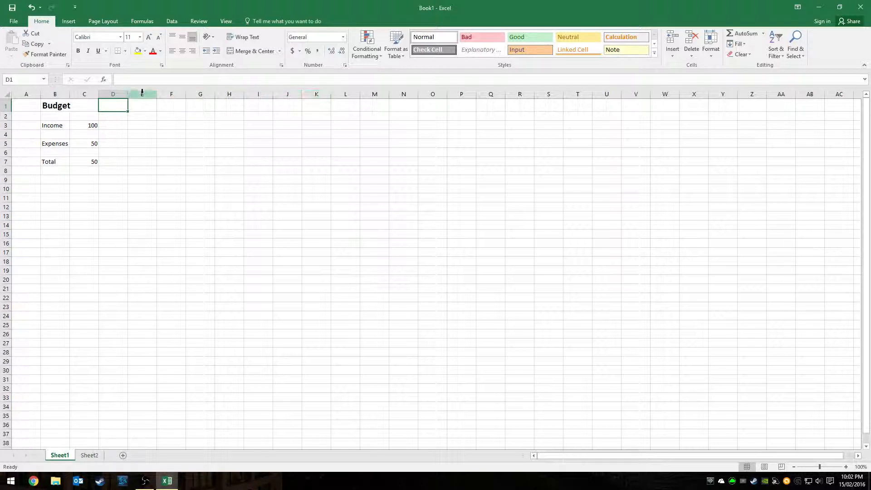
pyautogui.click(51, 93)
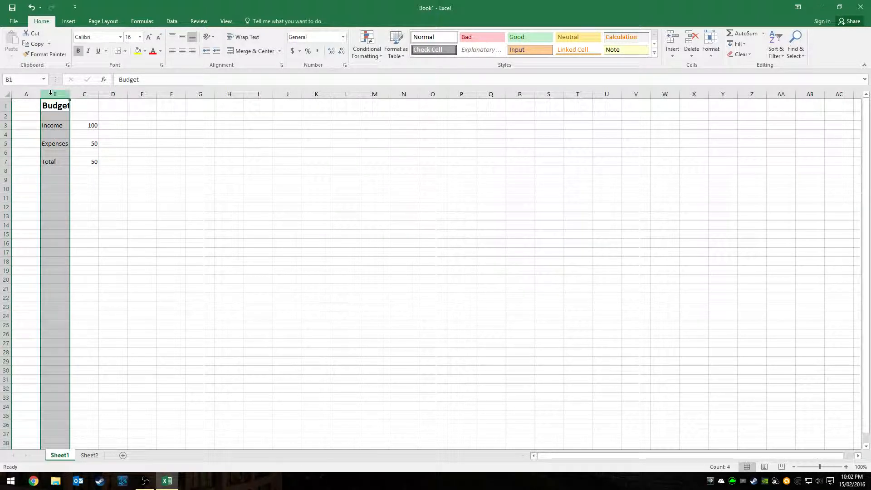
pyautogui.click(82, 94)
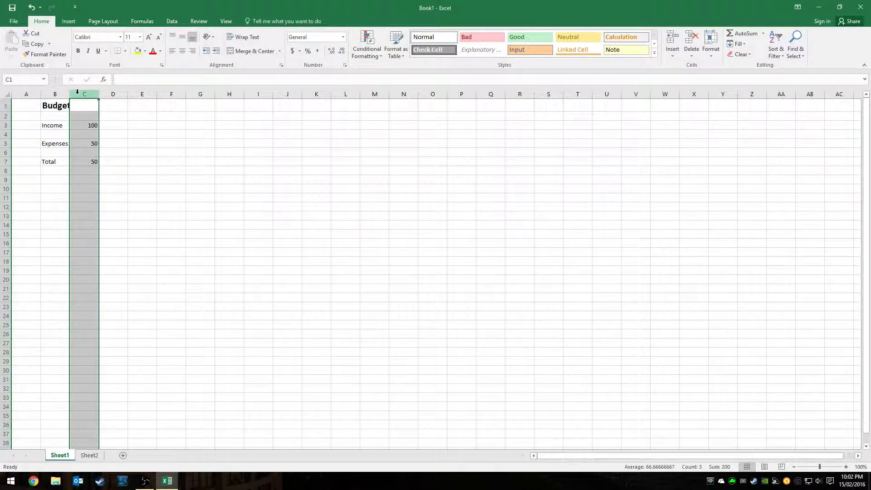
pyautogui.click(106, 93)
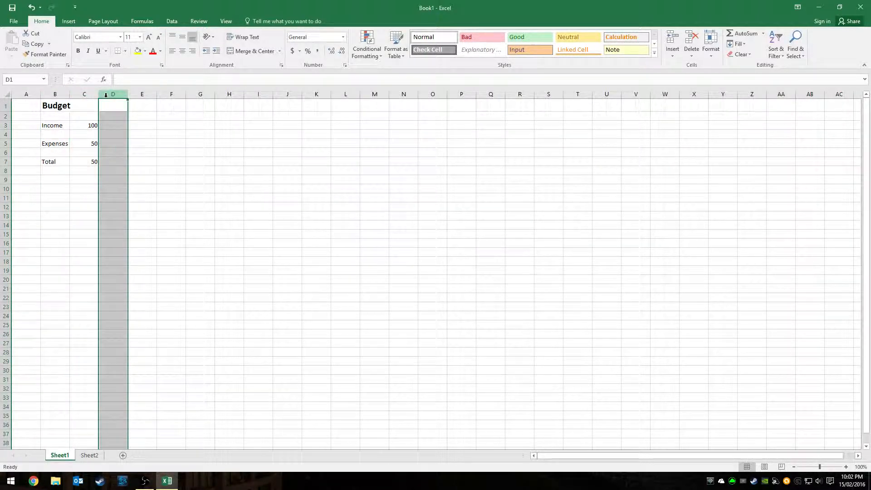
pyautogui.click(59, 94)
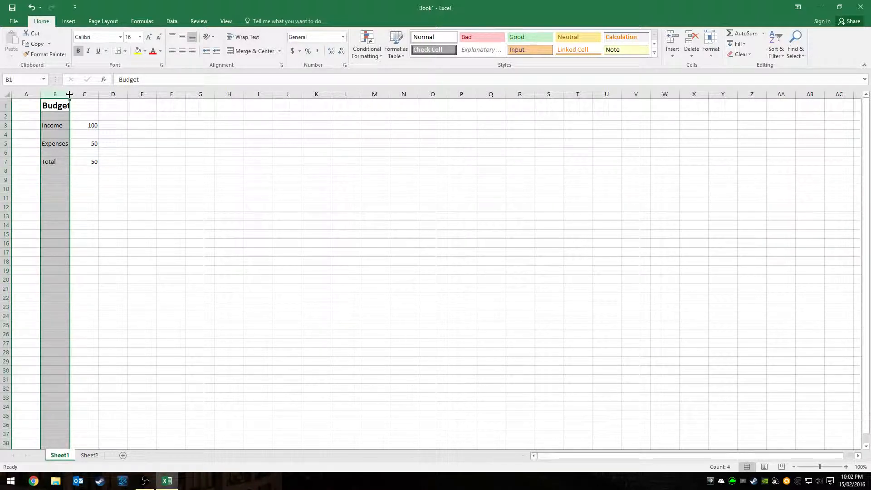
pyautogui.moveTo(69, 94); pyautogui.dragTo(85, 92)
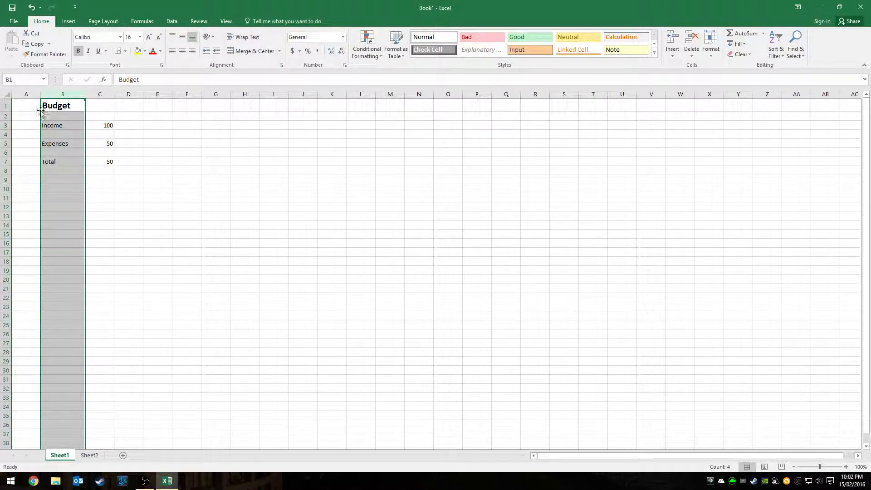
# Make the Income label in cell B3 bold
pyautogui.click(42, 179)
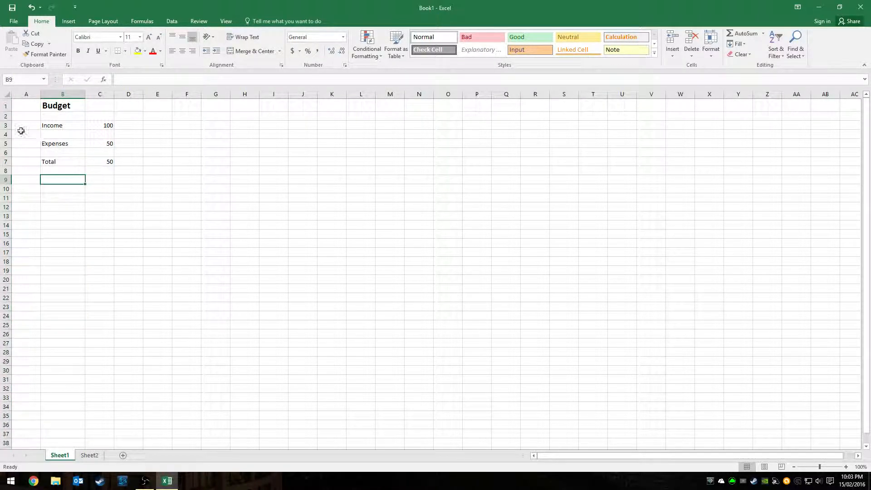
pyautogui.click(53, 125)
pyautogui.click(53, 143)
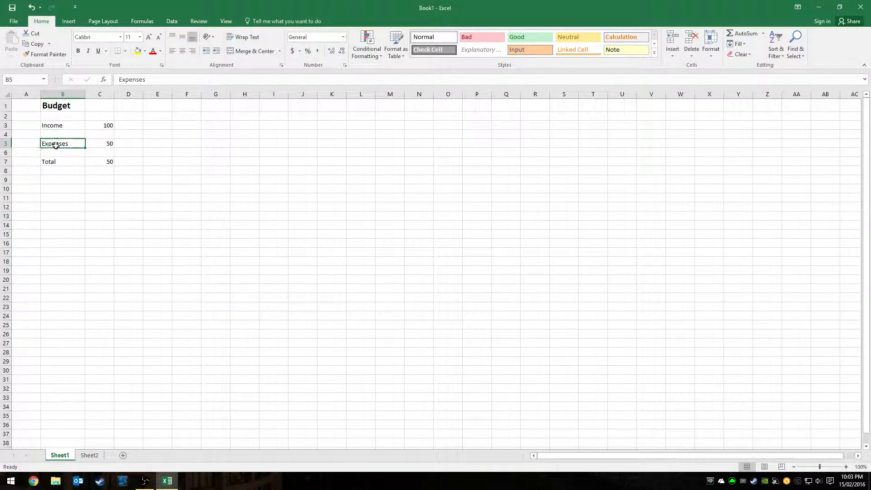
pyautogui.click(54, 124)
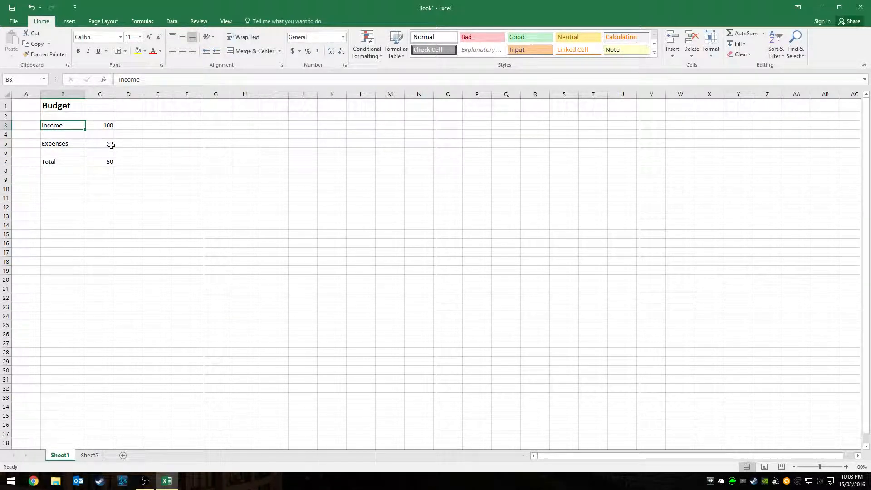
pyautogui.click(79, 52)
pyautogui.click(83, 136)
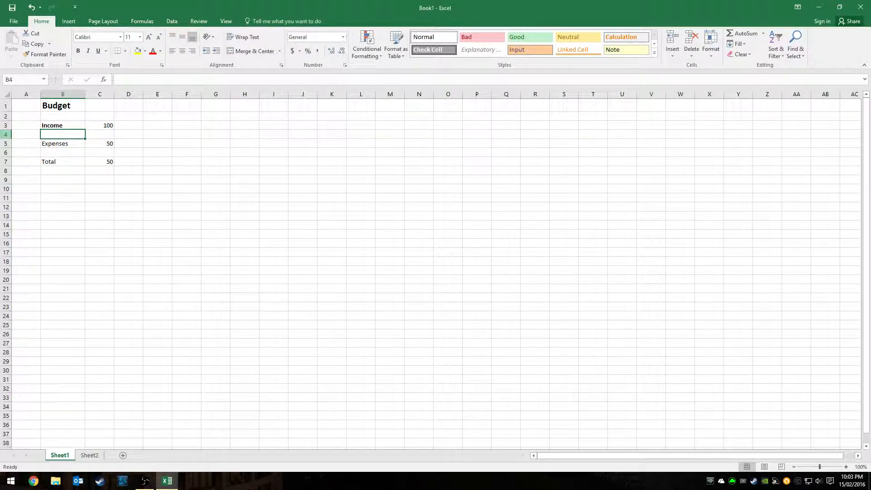
# Insert a blank row at row 4, directly below the Income row
pyautogui.click(6, 135)
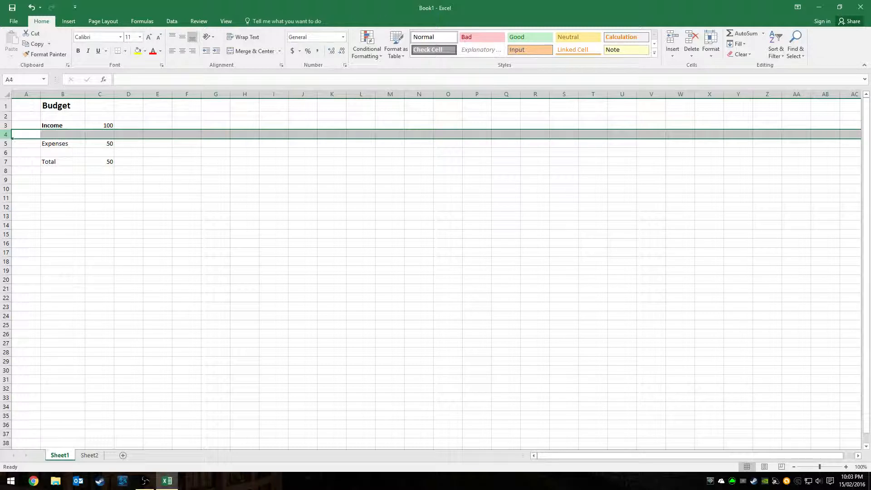
pyautogui.rightClick(12, 134)
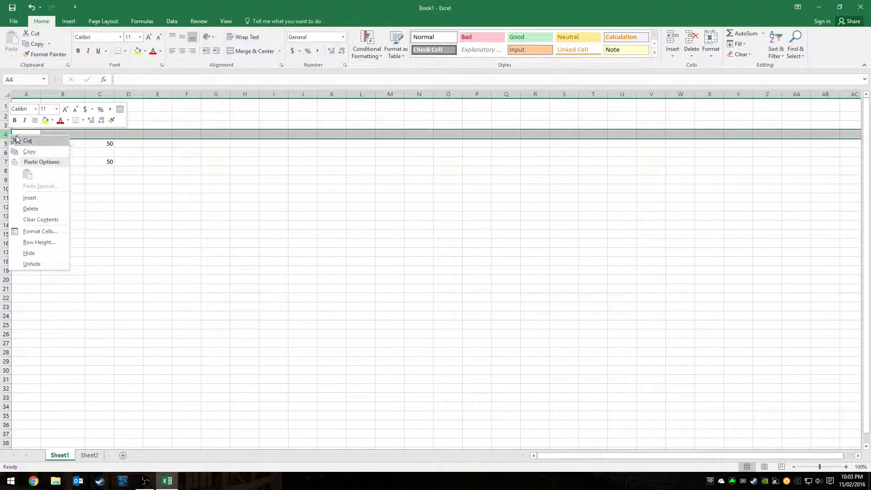
pyautogui.click(35, 198)
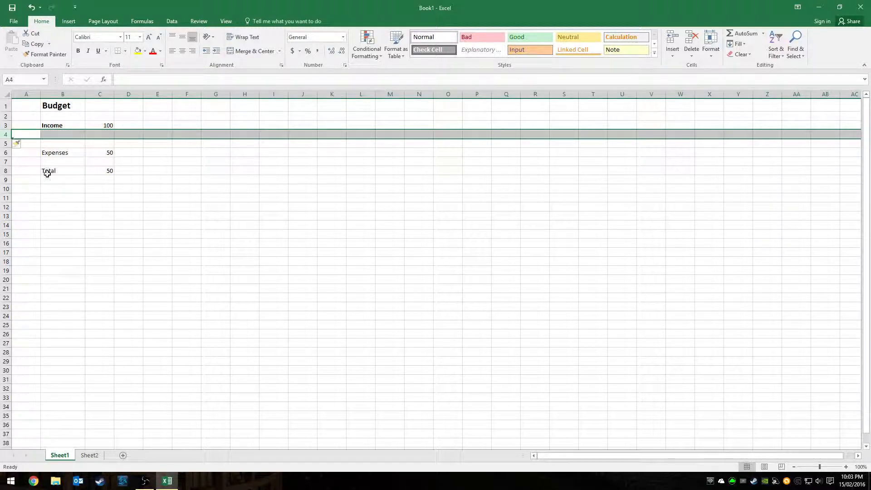
pyautogui.click(150, 158)
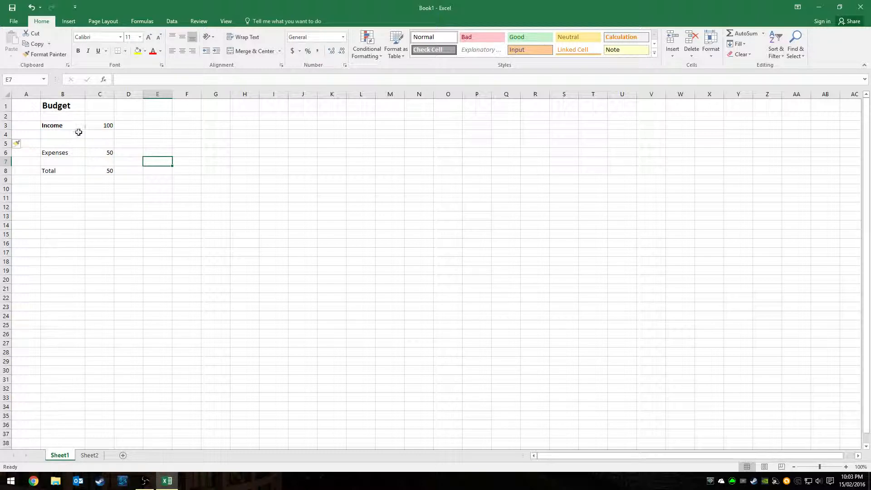
pyautogui.click(61, 135)
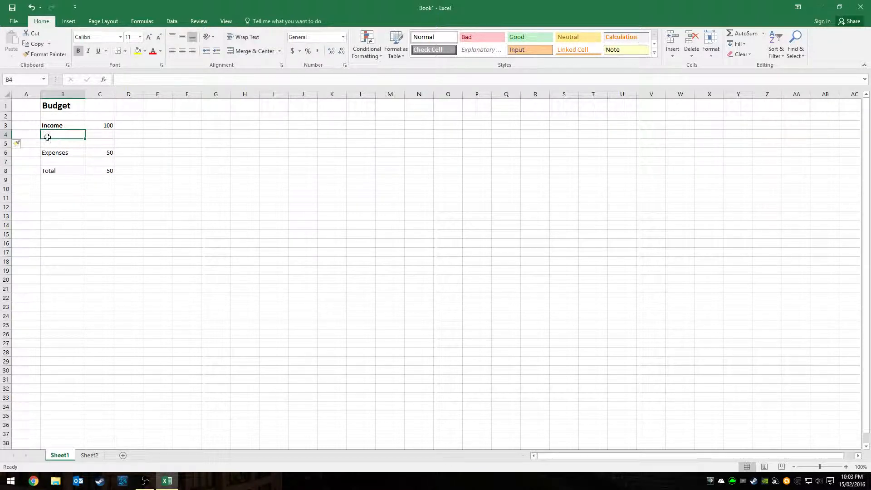
pyautogui.click(5, 135)
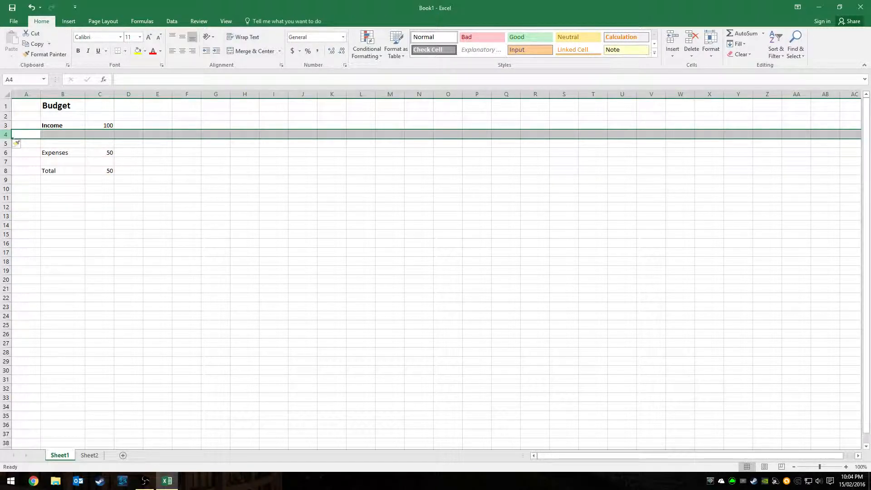
pyautogui.rightClick(8, 134)
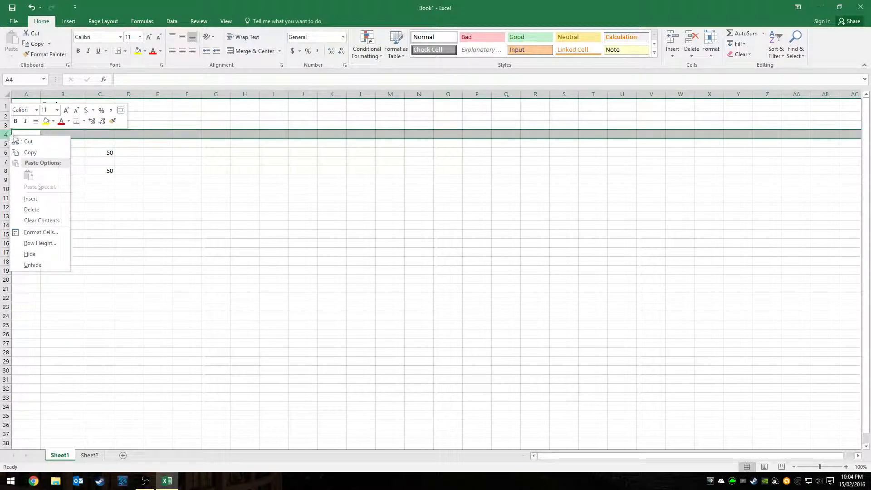
pyautogui.click(49, 198)
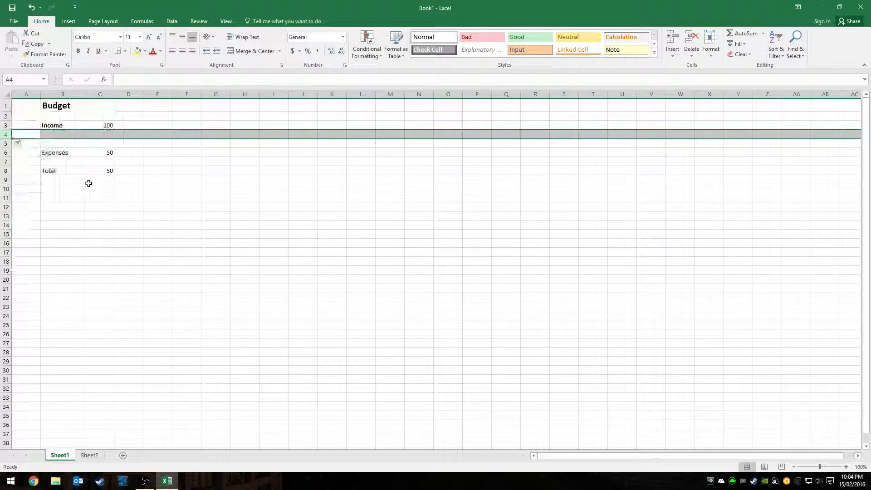
# Insert another sheet row at cell B4 to add more space between Income and Expenses
pyautogui.click(73, 134)
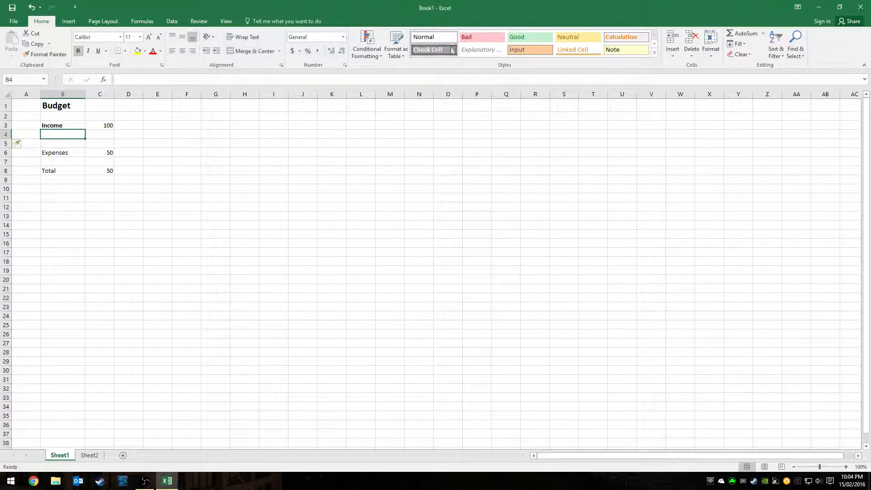
pyautogui.click(675, 56)
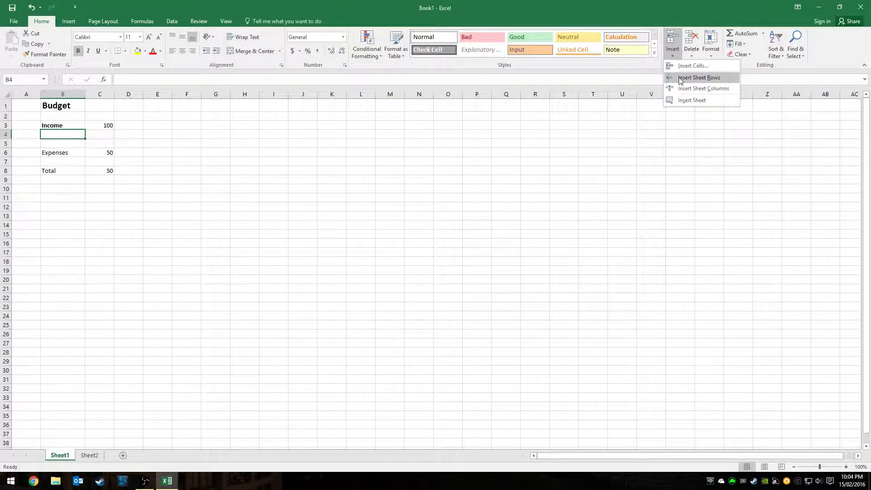
pyautogui.click(680, 78)
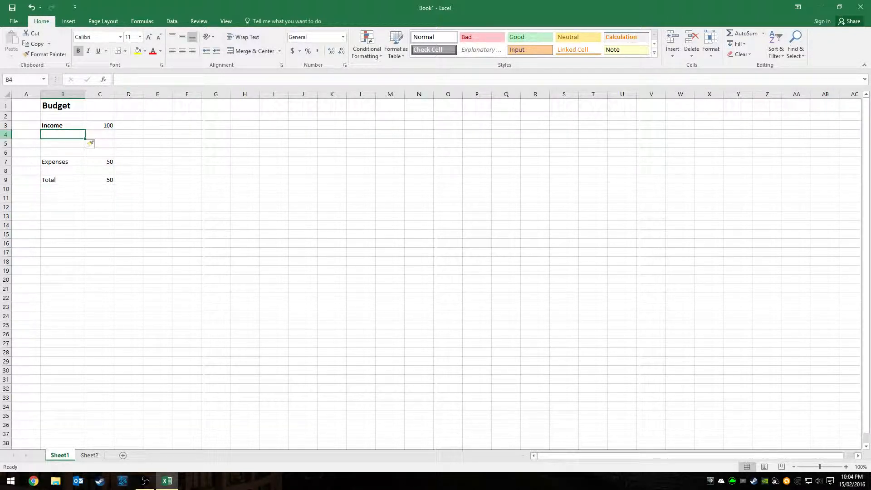
# Insert two blank rows at once above rows 4 and 5, below the Income row
pyautogui.click(8, 134)
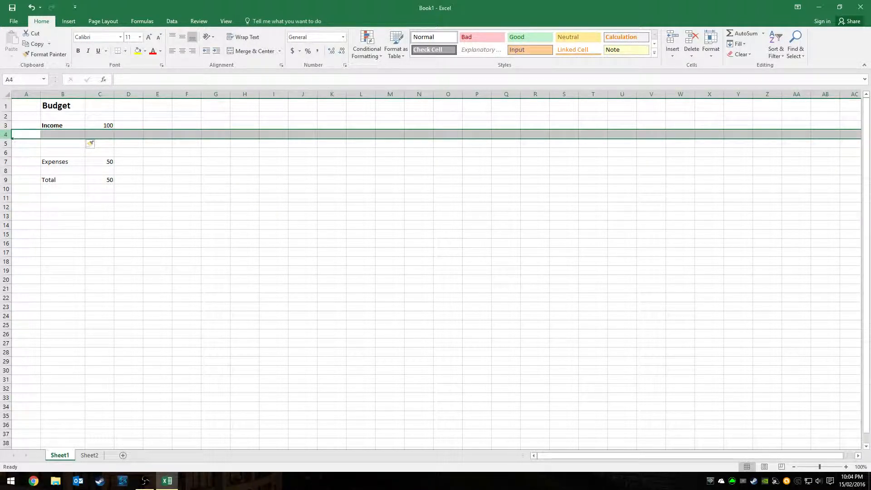
pyautogui.click(7, 134)
pyautogui.moveTo(7, 134); pyautogui.dragTo(7, 143)
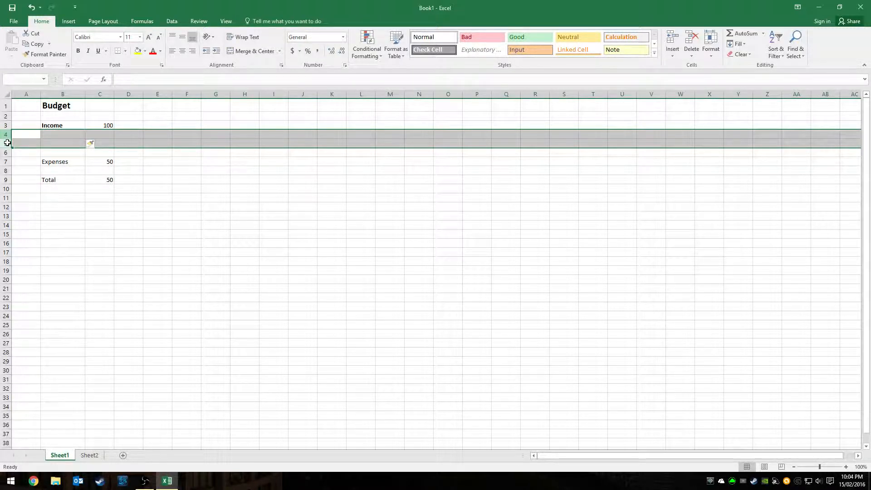
pyautogui.moveTo(8, 143); pyautogui.dragTo(11, 141)
pyautogui.rightClick(10, 143)
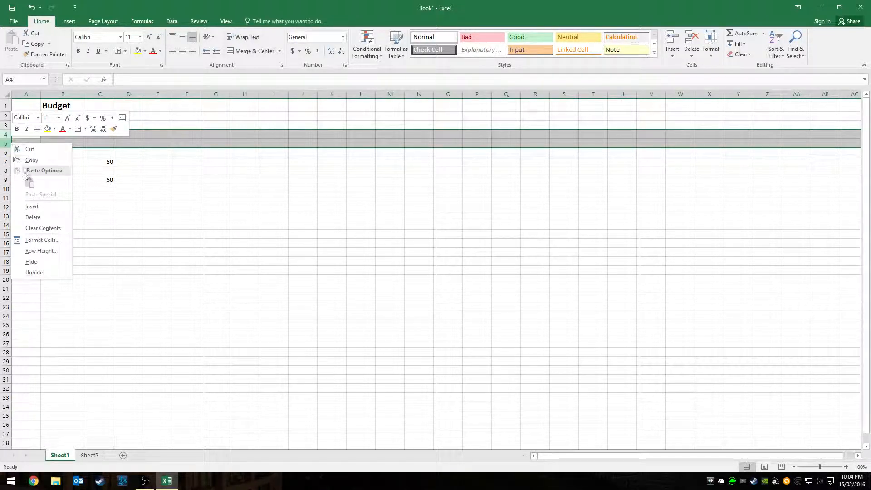
pyautogui.click(41, 210)
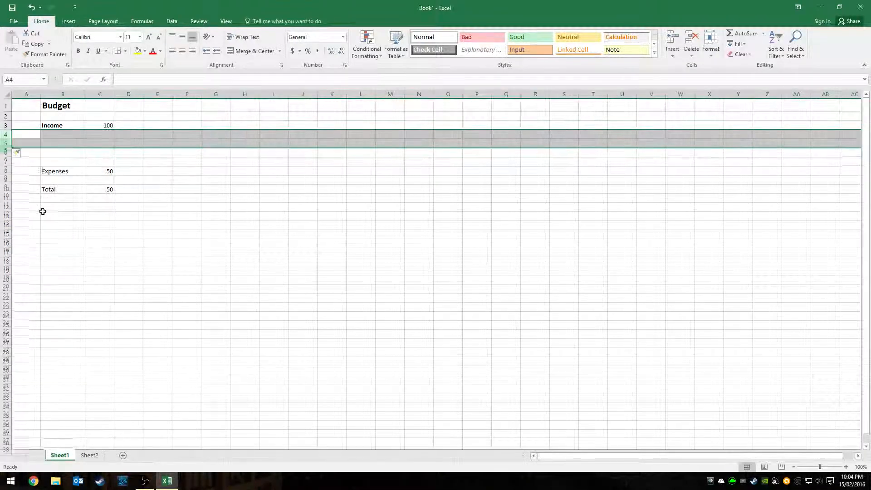
pyautogui.click(77, 133)
pyautogui.click(73, 169)
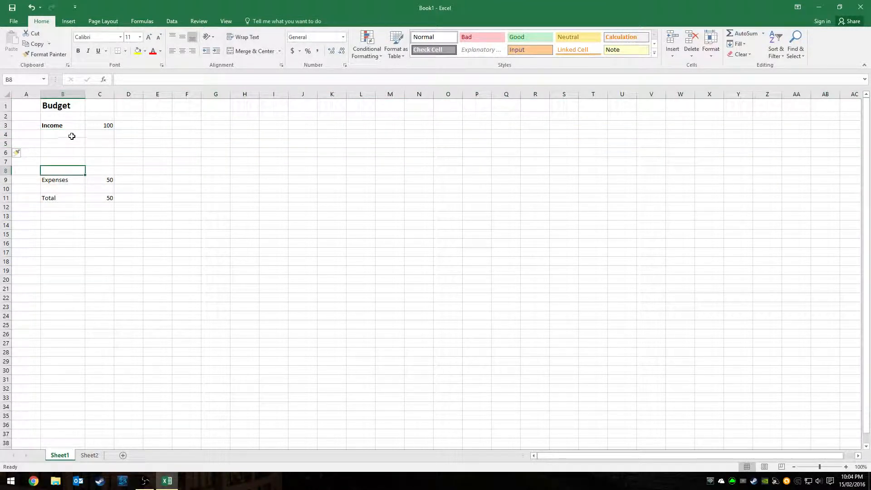
# Enter the income item labels revenue, rent, sundry and pocket money in cells B4 to B7 below Income
pyautogui.click(71, 135)
pyautogui.click(68, 145)
pyautogui.click(68, 153)
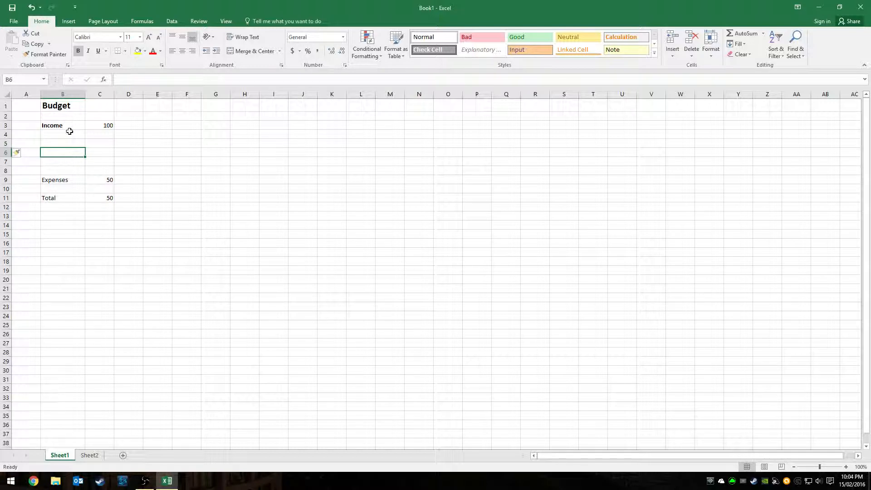
pyautogui.click(70, 134)
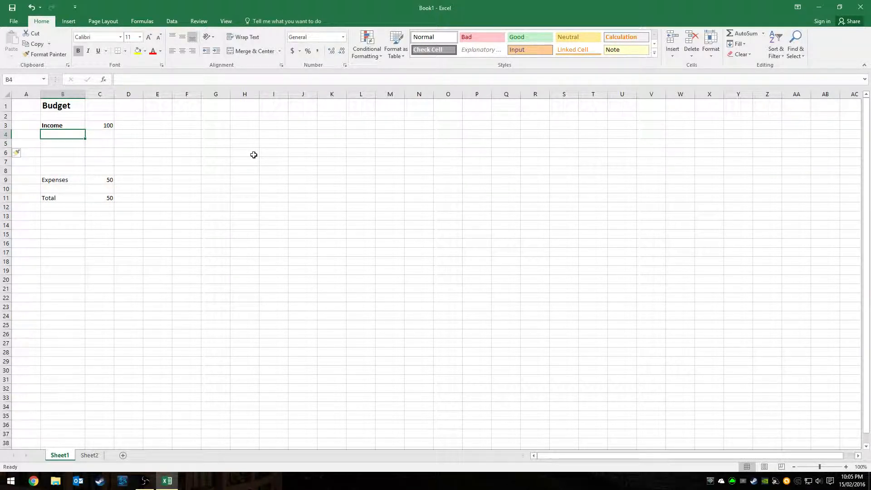
pyautogui.write('revenue')
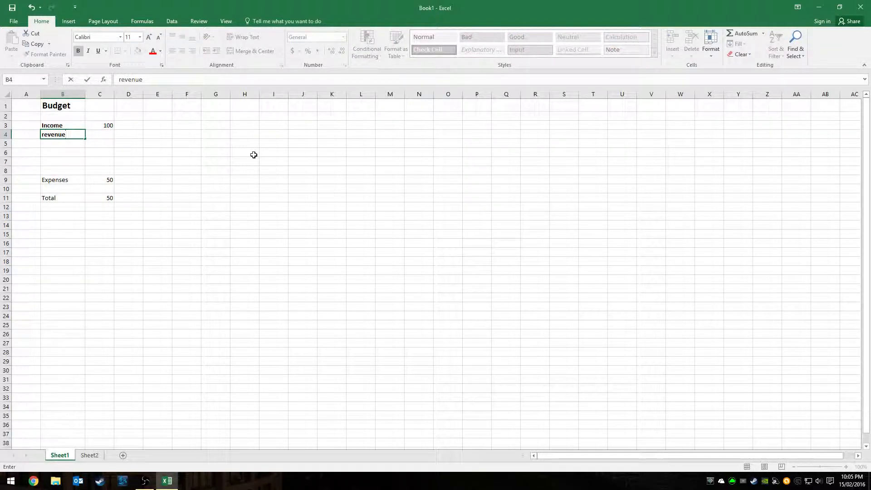
pyautogui.press('Return')
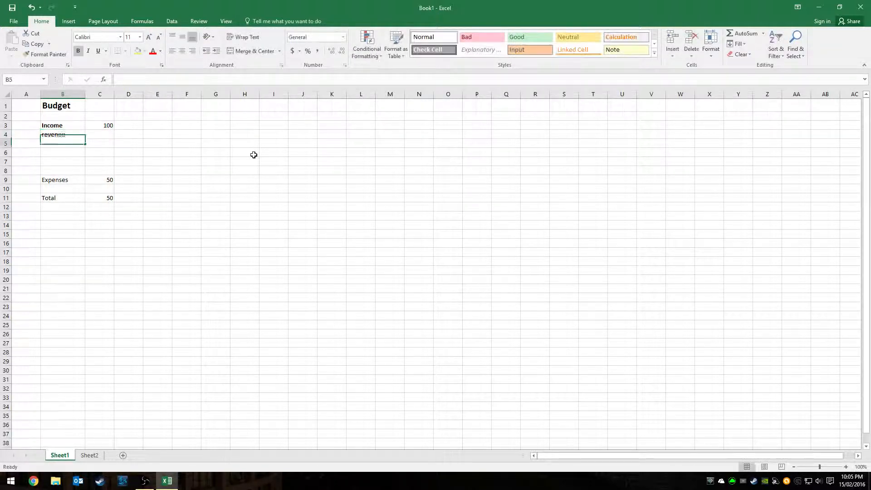
pyautogui.write('rent')
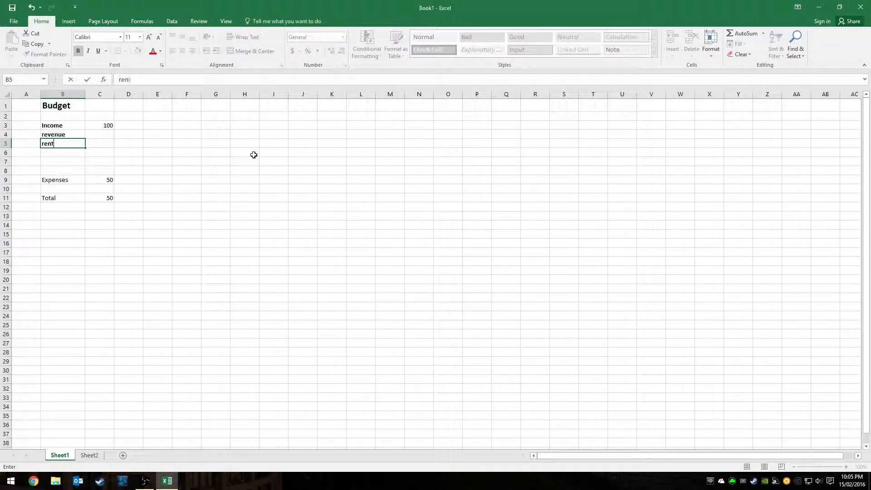
pyautogui.press('Return')
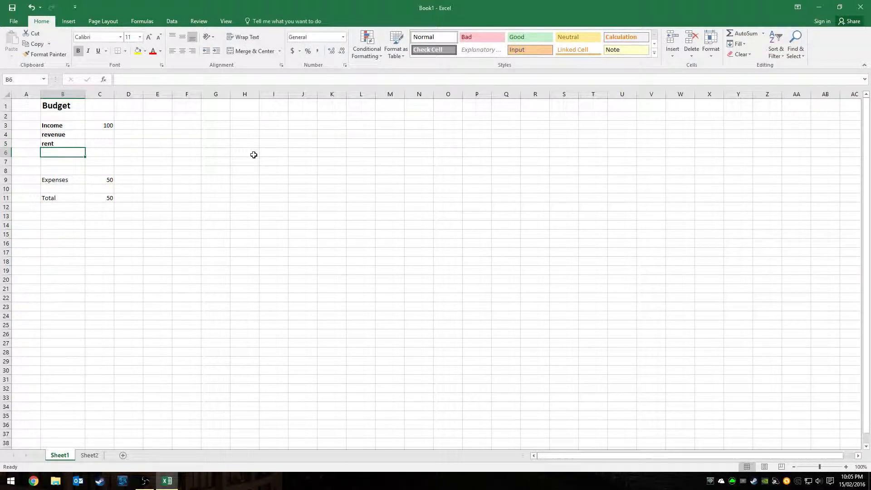
pyautogui.write('sundry')
pyautogui.press('Return')
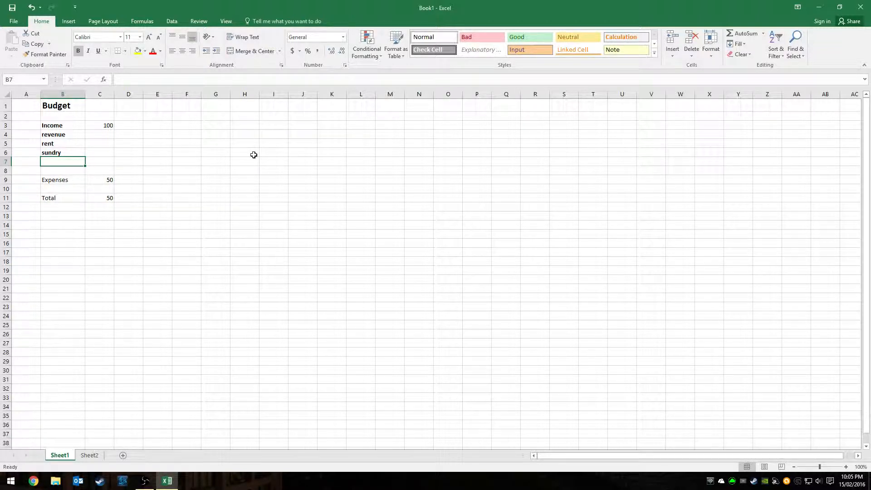
pyautogui.write('pocket ')
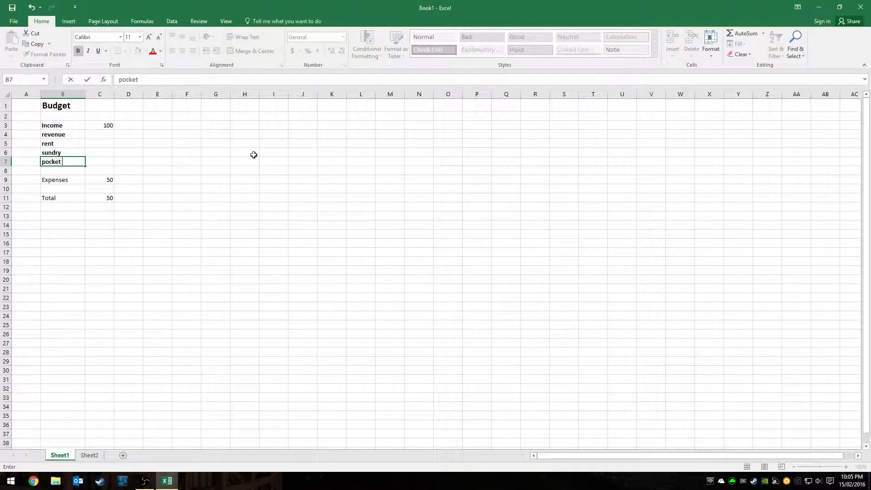
pyautogui.write('money')
pyautogui.press('Return')
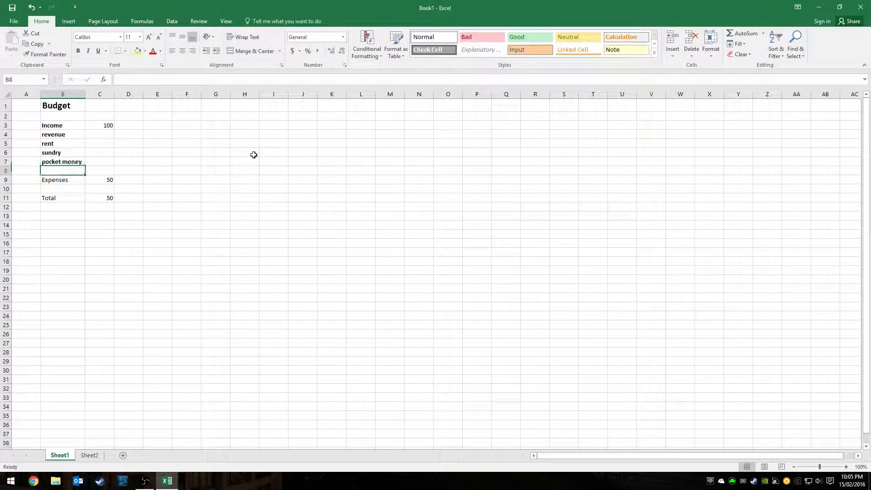
# Remove the bold formatting from the four income item labels in cells B4 to B7
pyautogui.press('Up')
pyautogui.press('Up')
pyautogui.press('Up')
pyautogui.press('Up')
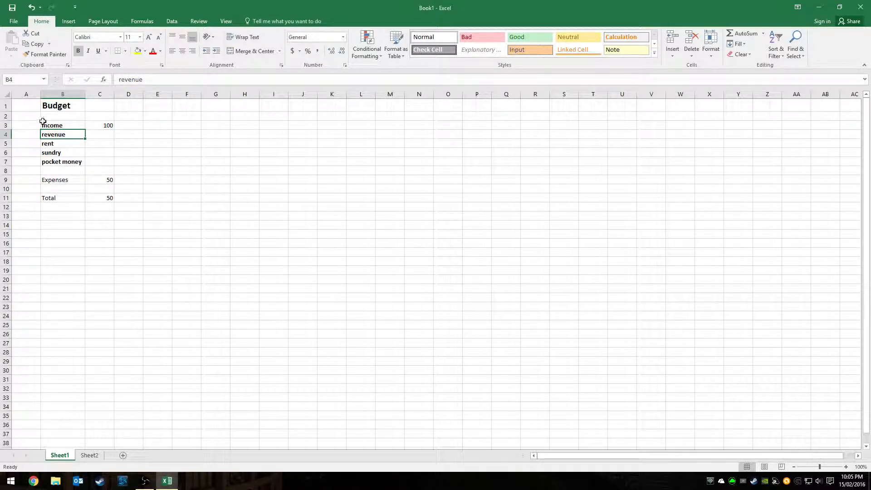
pyautogui.click(71, 127)
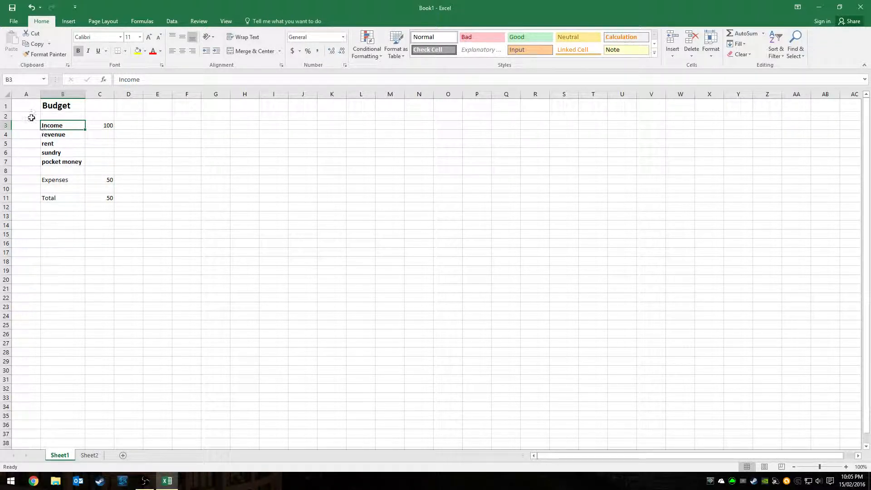
pyautogui.click(61, 135)
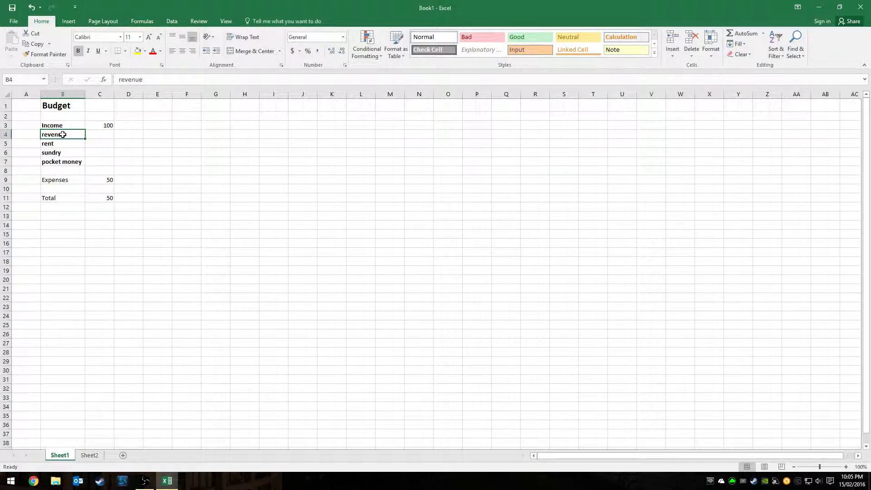
pyautogui.moveTo(63, 135); pyautogui.dragTo(61, 161)
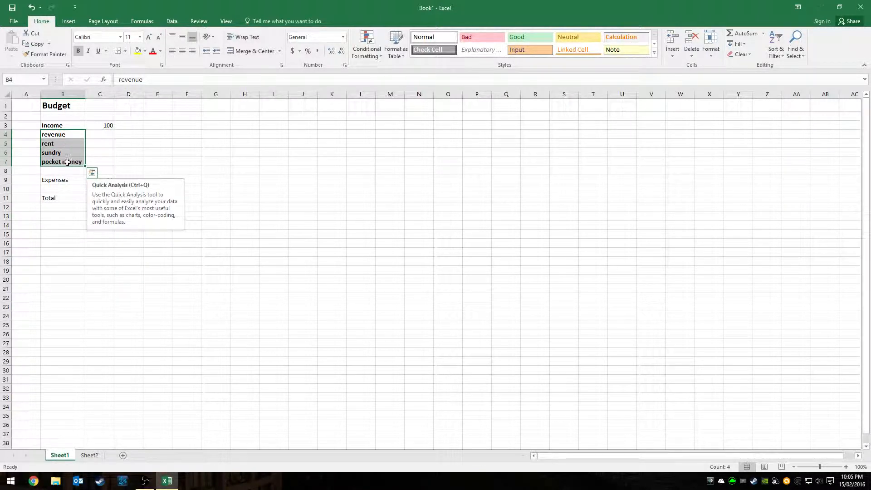
pyautogui.click(80, 53)
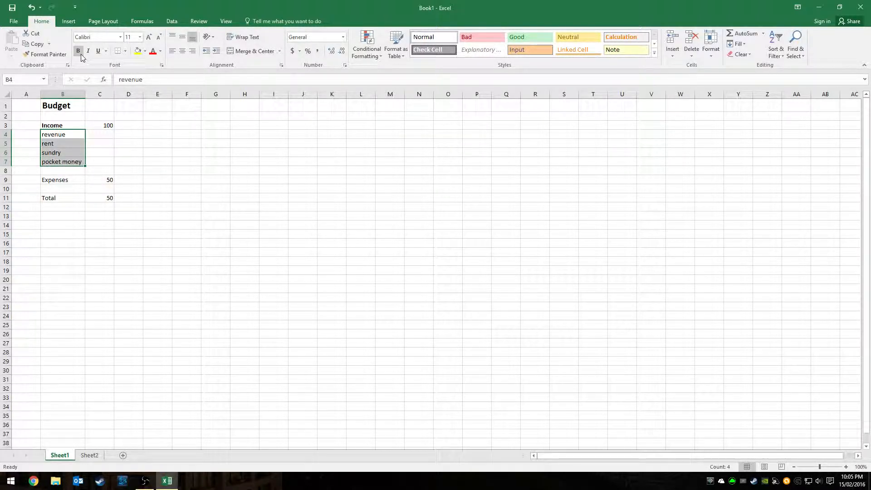
pyautogui.click(148, 154)
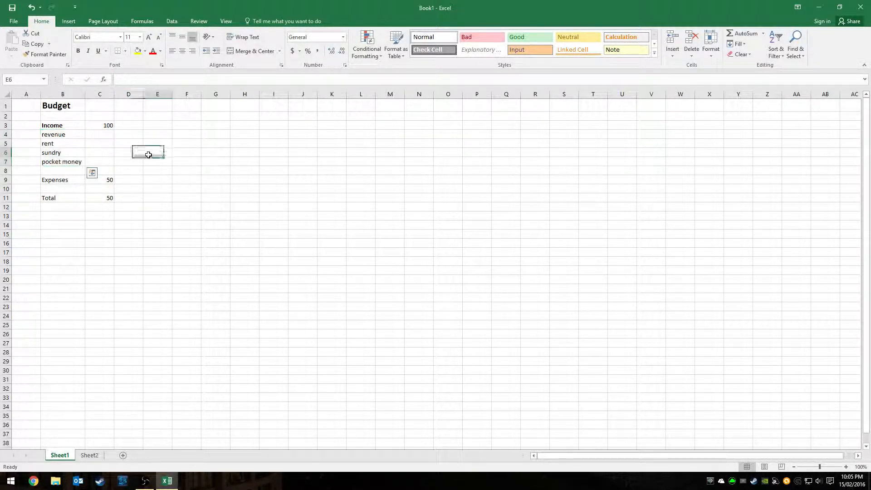
# Clear the amount in cell C3 beside the Income label
pyautogui.click(74, 125)
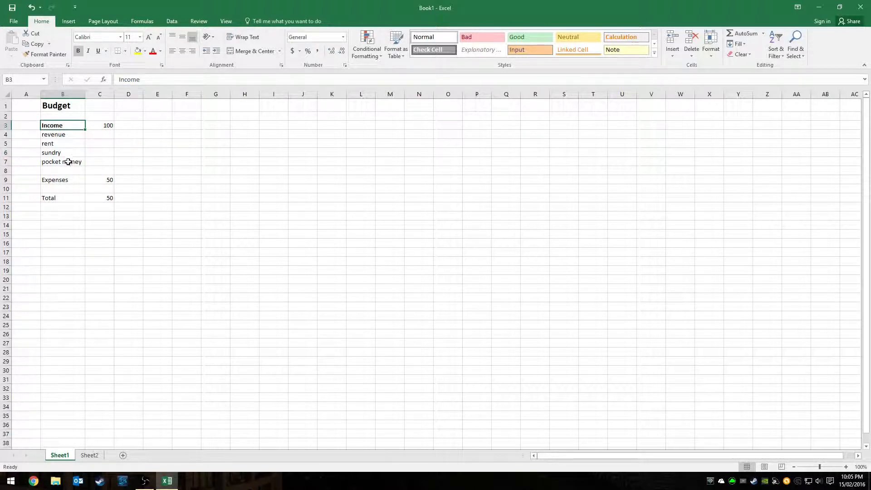
pyautogui.click(109, 128)
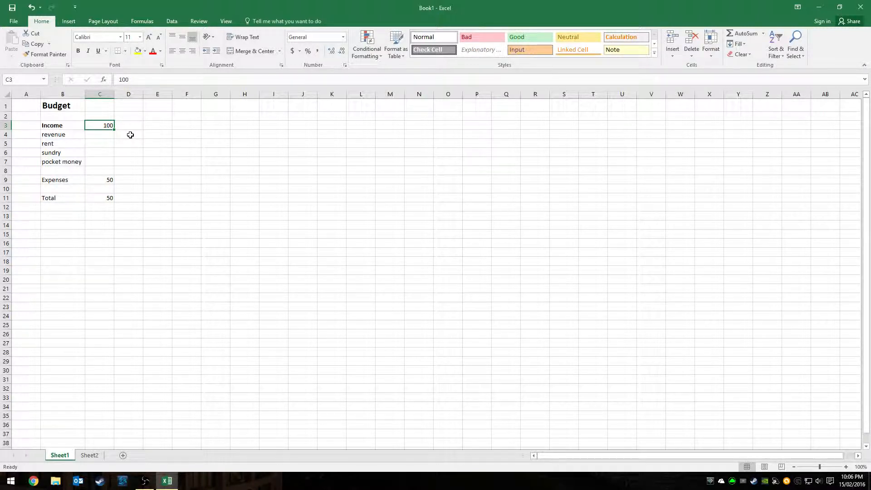
pyautogui.press('Delete')
pyautogui.press('Down')
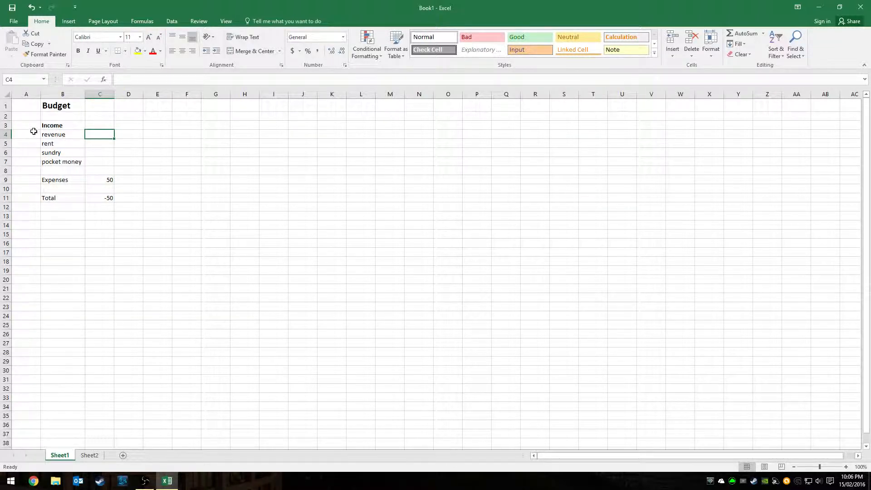
# Enter the amounts 20, 30, 40 and 50 in cells C4 to C7 for revenue, rent, sundry and pocket money
pyautogui.click(104, 143)
pyautogui.click(107, 152)
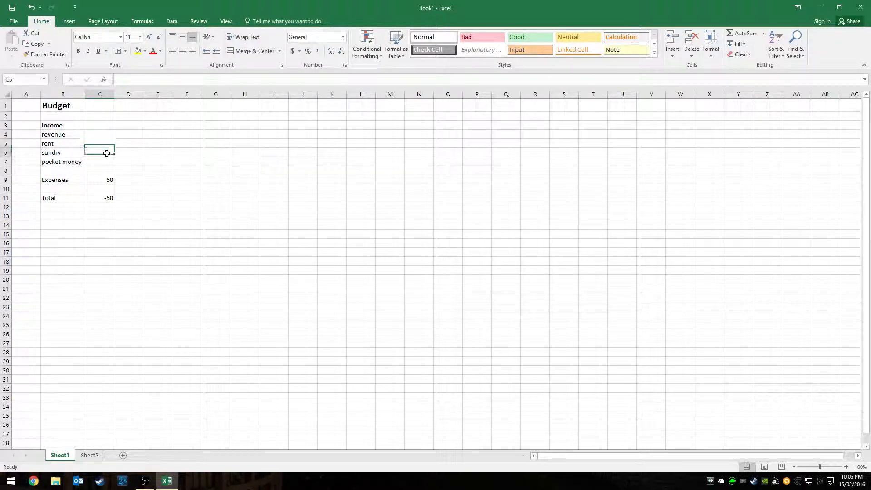
pyautogui.click(105, 161)
pyautogui.click(111, 142)
pyautogui.click(109, 133)
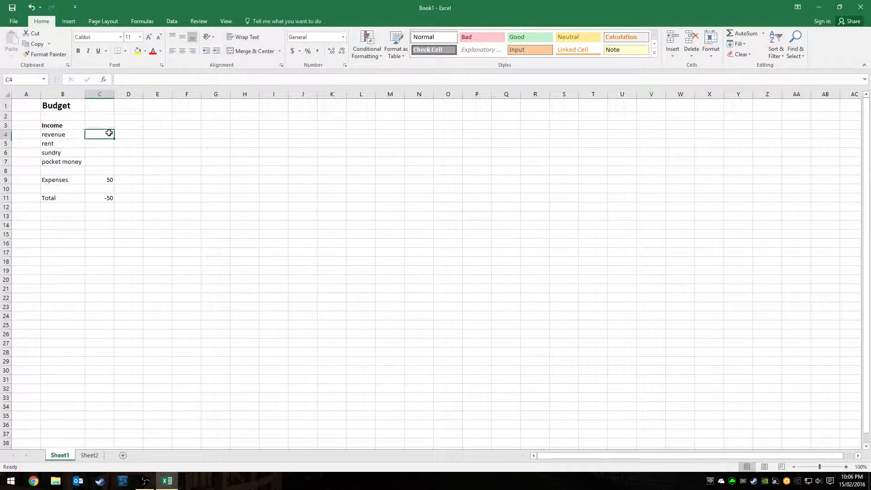
pyautogui.write('20')
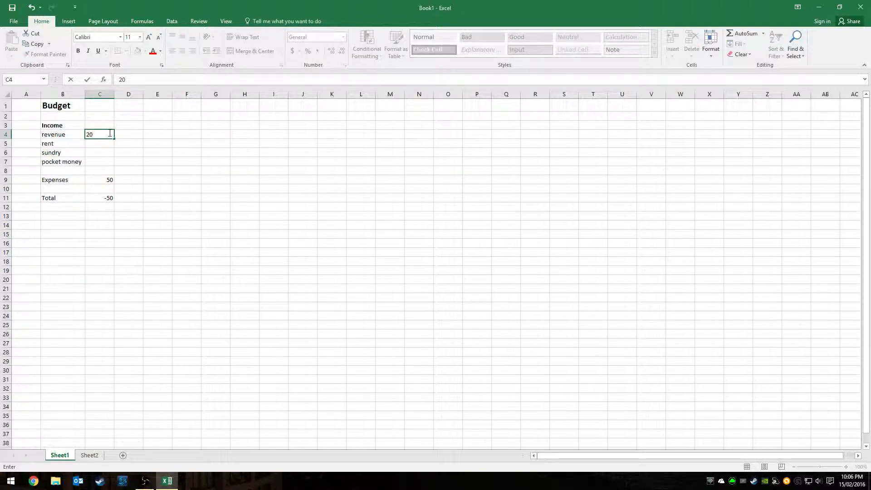
pyautogui.press('Return')
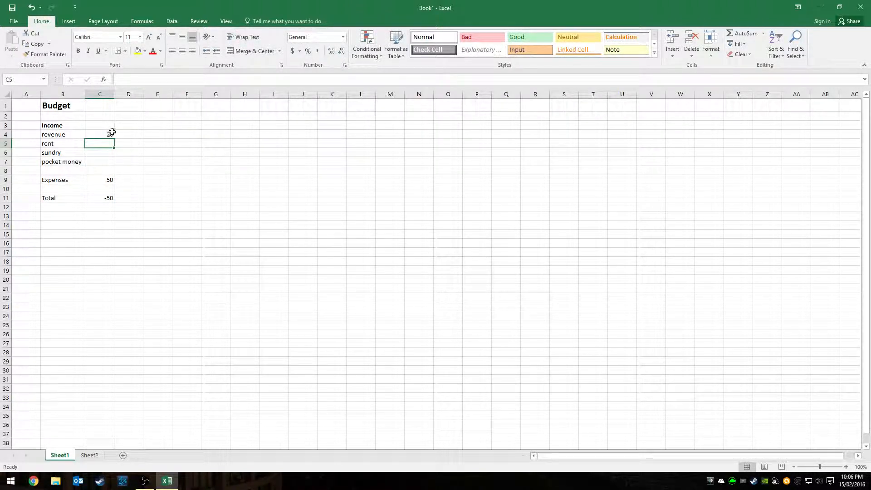
pyautogui.write('30')
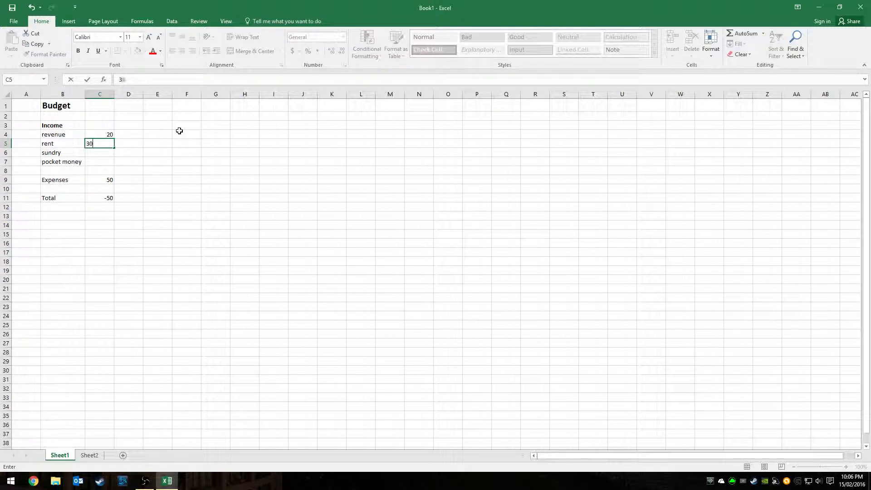
pyautogui.press('Return')
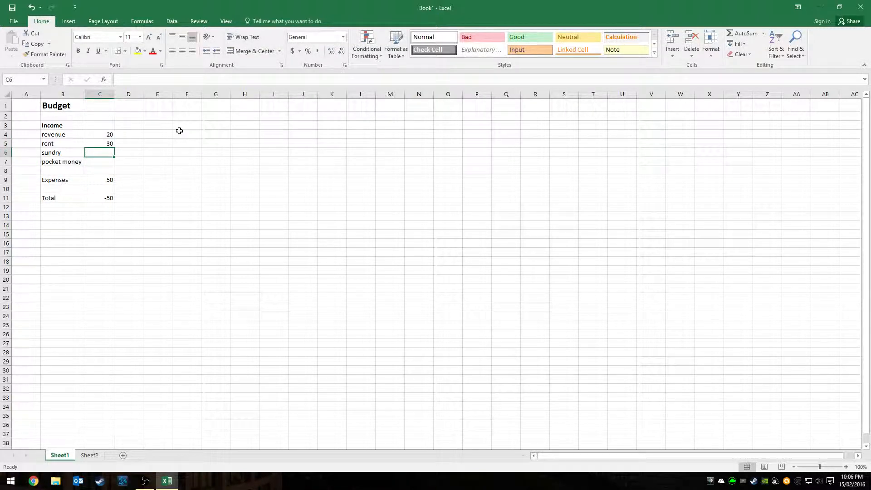
pyautogui.write('40')
pyautogui.press('Return')
pyautogui.write('5')
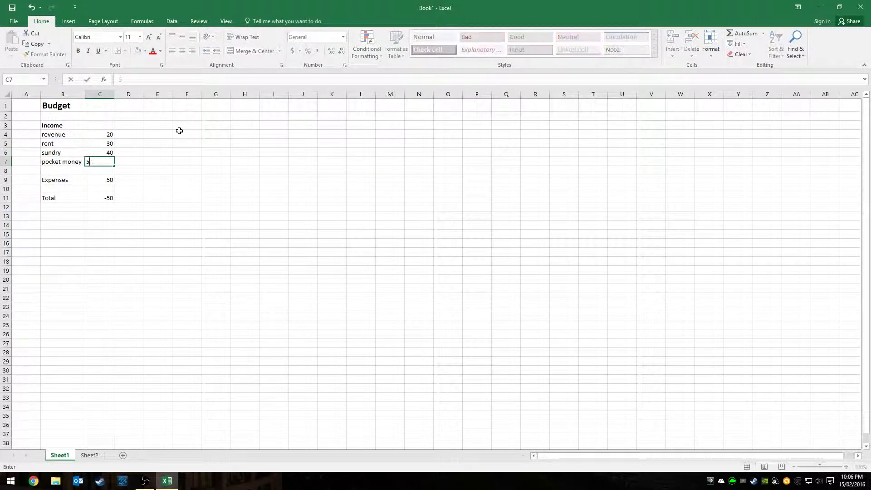
pyautogui.write('0')
pyautogui.press('Return')
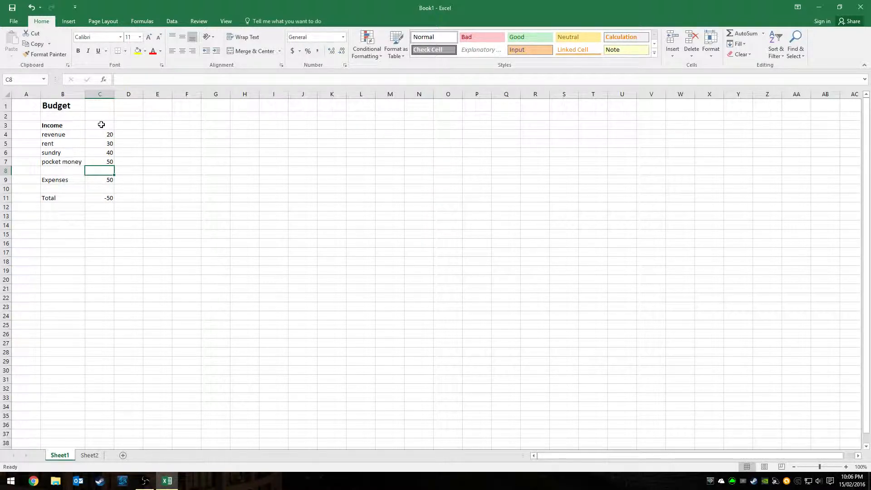
# Enter $'s as the column heading in cell C3 beside Income and make it bold
pyautogui.click(67, 124)
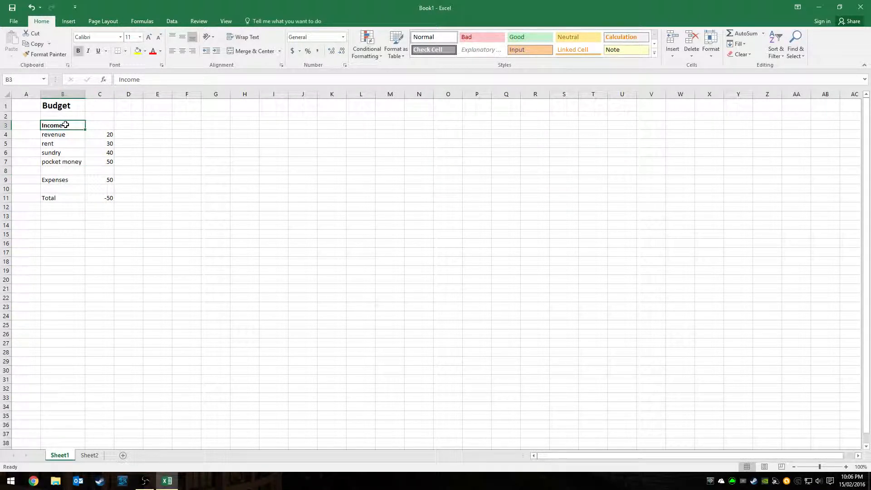
pyautogui.click(112, 129)
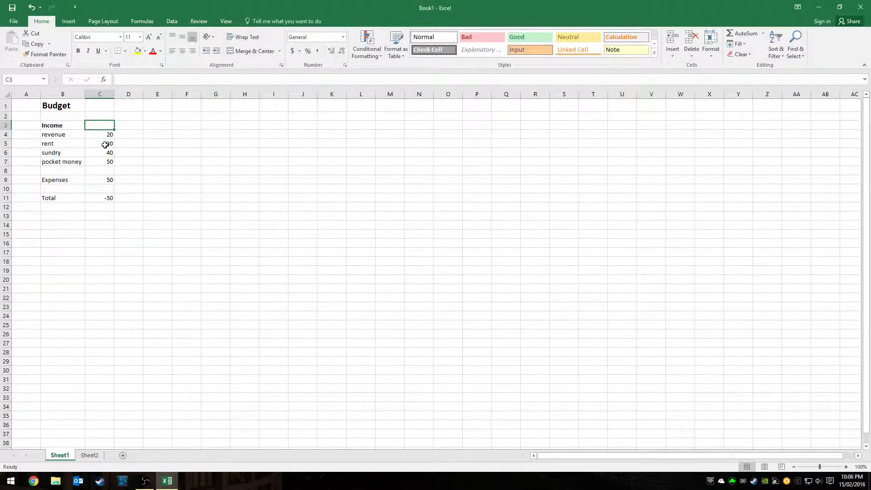
pyautogui.write("$'s")
pyautogui.press('Return')
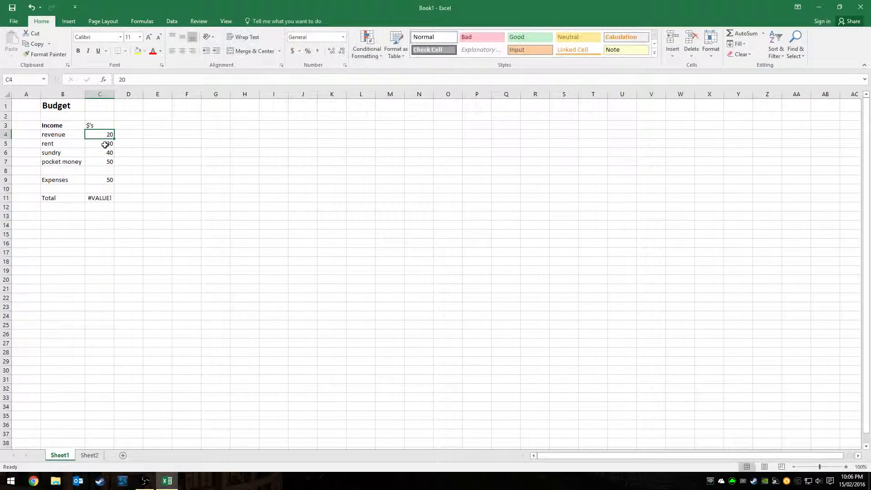
pyautogui.press('Up')
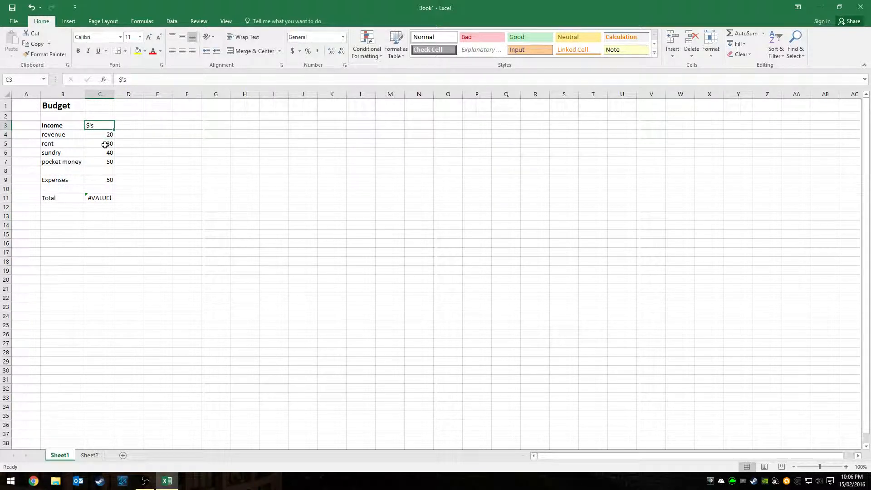
pyautogui.click(78, 50)
pyautogui.click(148, 174)
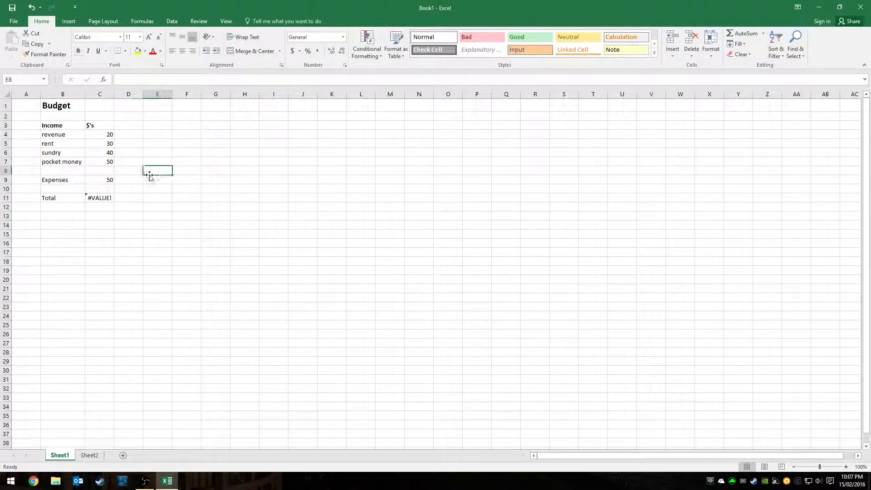
# Center the $'s heading horizontally in cell C3
pyautogui.click(103, 126)
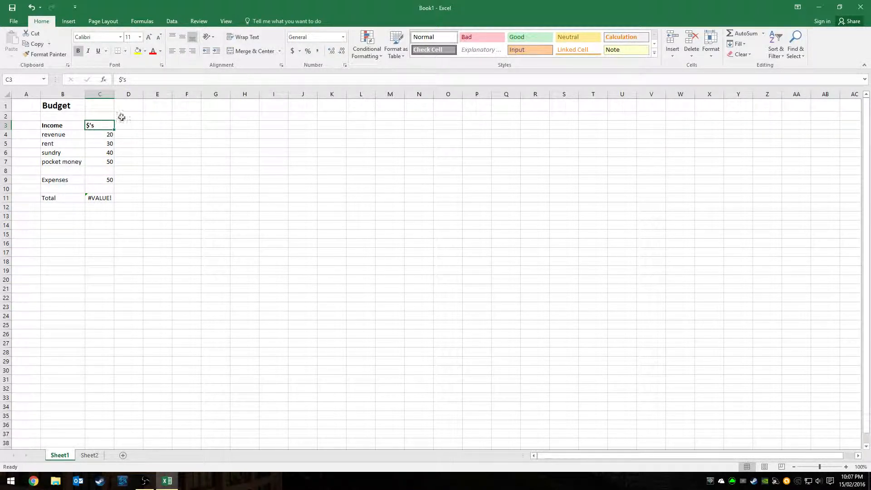
pyautogui.click(184, 53)
pyautogui.click(169, 161)
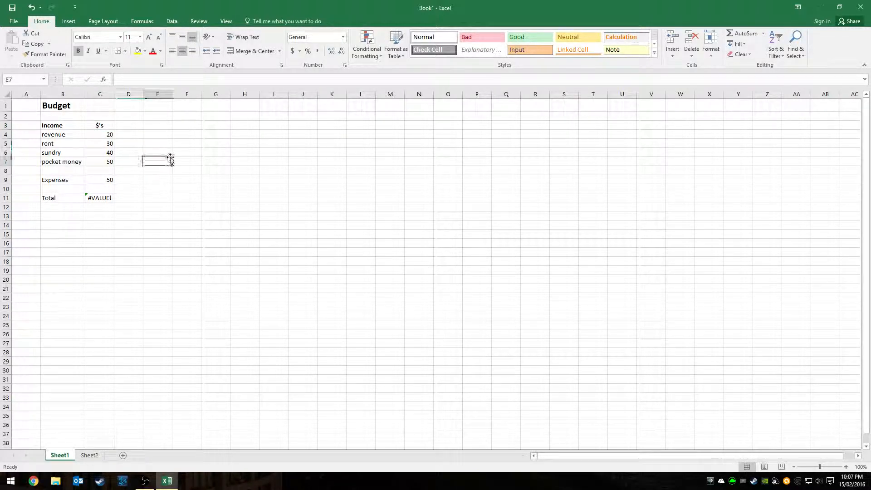
# Insert four blank rows directly below the Expenses row, starting at row 10
pyautogui.click(50, 182)
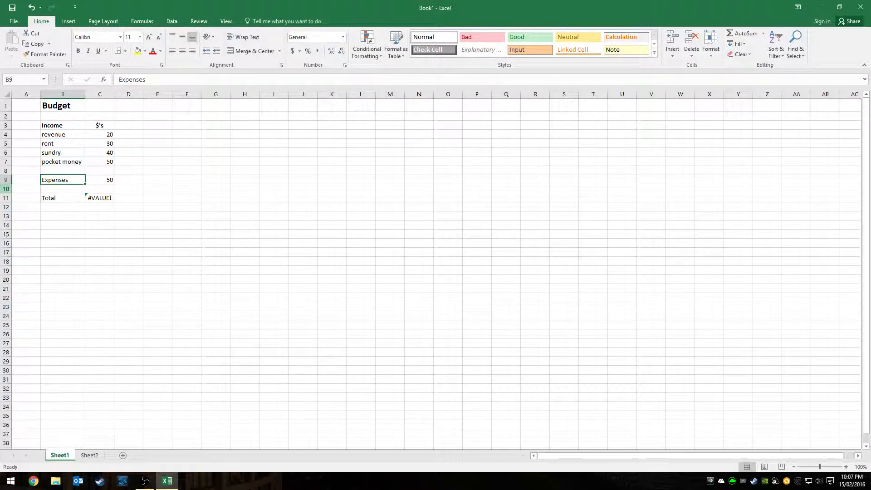
pyautogui.click(8, 189)
pyautogui.moveTo(8, 189); pyautogui.dragTo(8, 215)
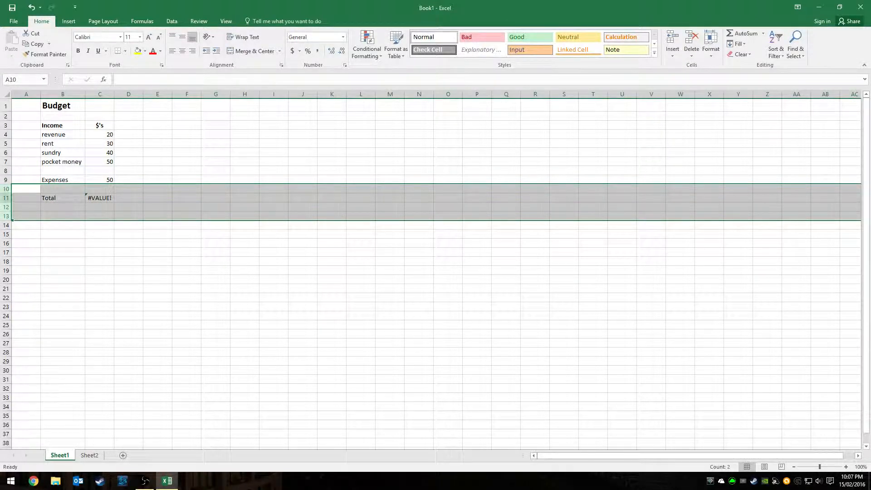
pyautogui.rightClick(9, 199)
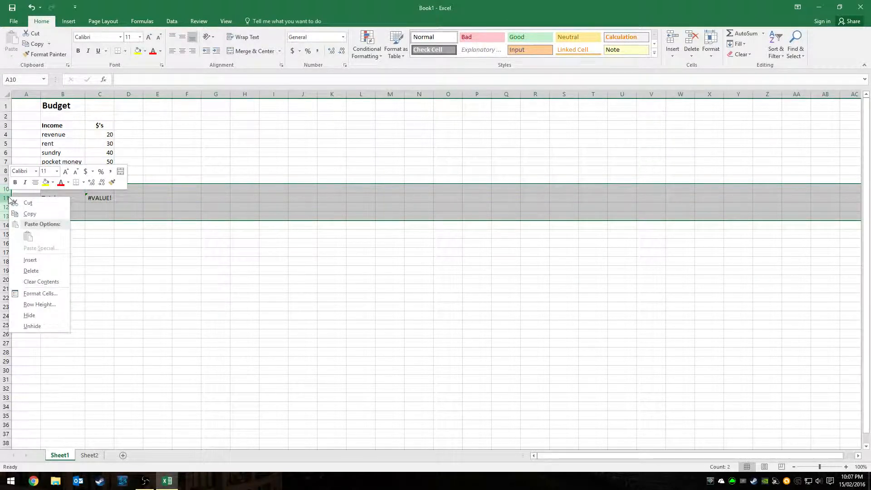
pyautogui.click(31, 259)
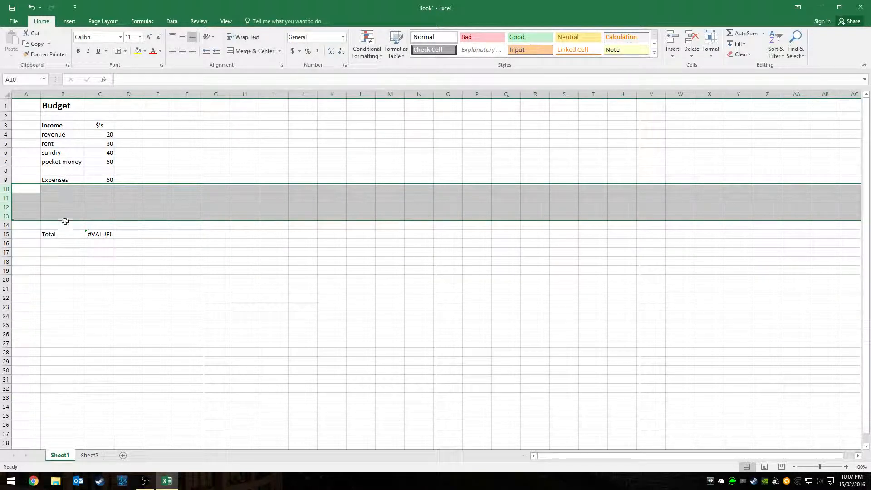
# Make the Expenses label in cell B9 bold and clear the amount beside it in C9
pyautogui.click(57, 189)
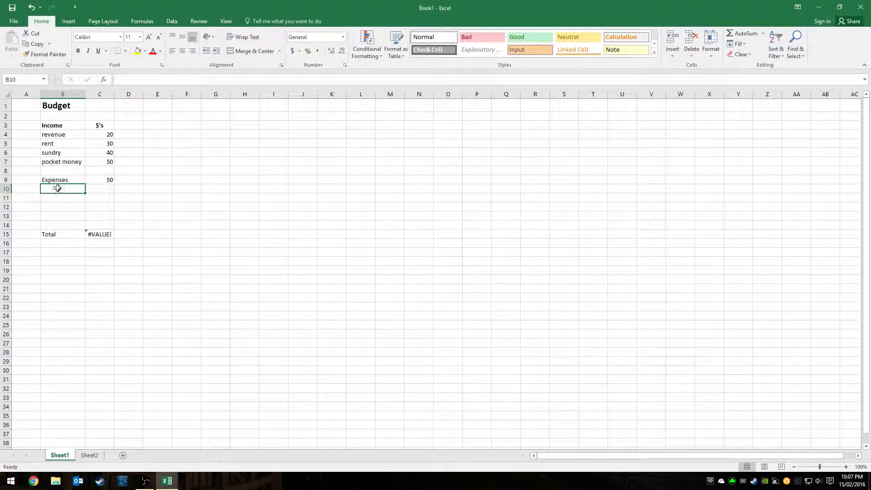
pyautogui.click(57, 179)
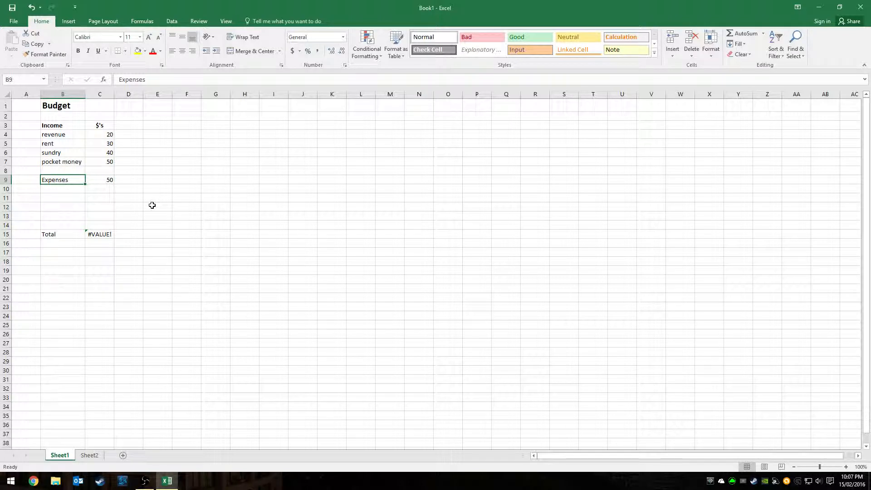
pyautogui.click(77, 52)
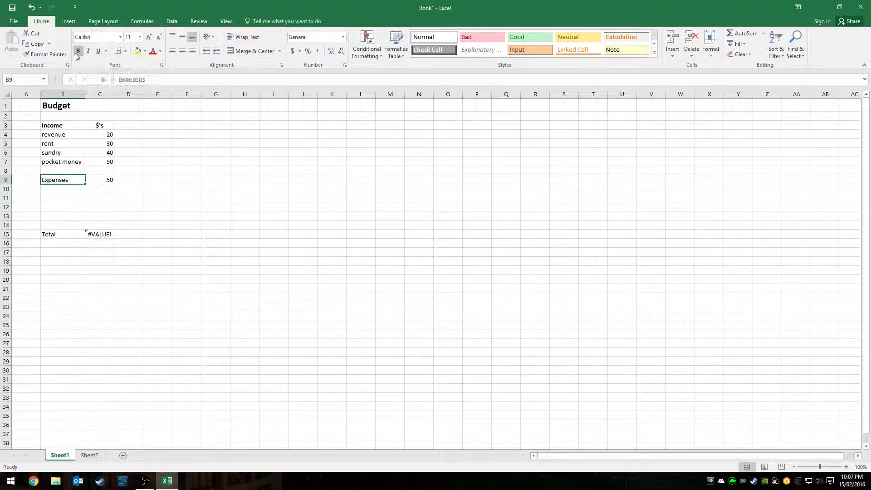
pyautogui.click(100, 182)
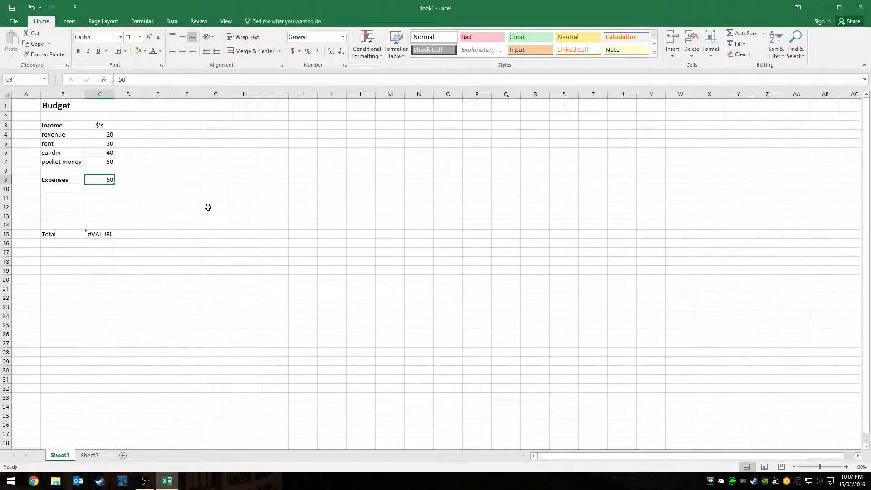
pyautogui.press('Delete')
# Enter the expense items Salaries, cleaning and electricity in cells B10 to B12 below Expenses
pyautogui.press('Down')
pyautogui.press('Left')
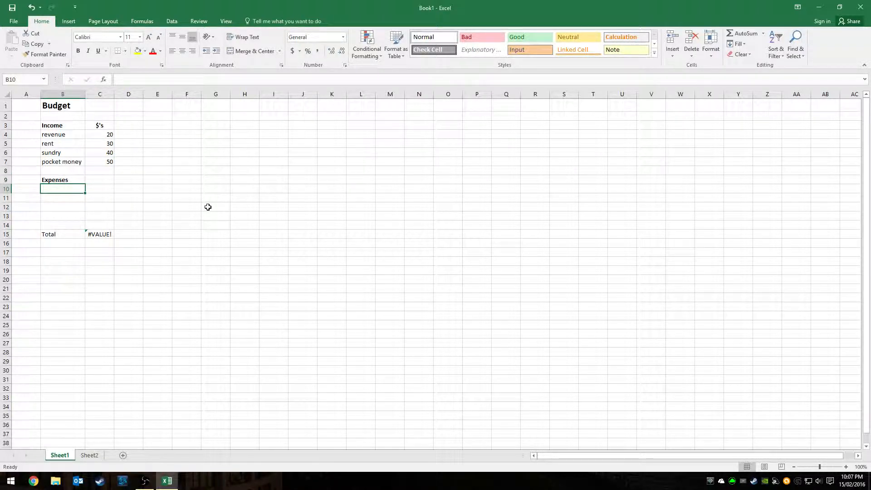
pyautogui.write('Salaries')
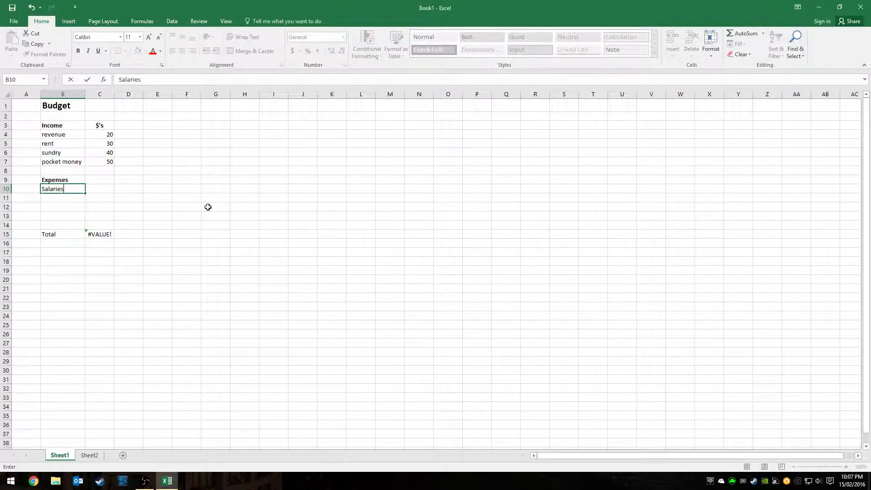
pyautogui.press('Return')
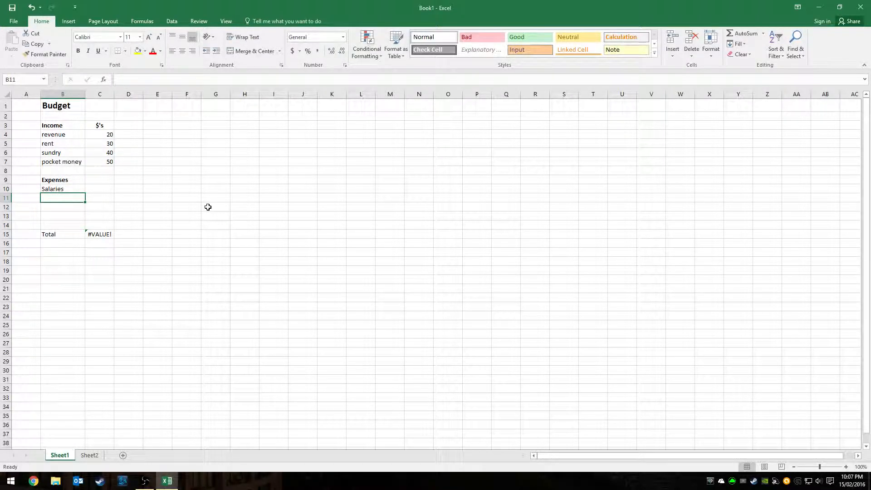
pyautogui.write('cleaning')
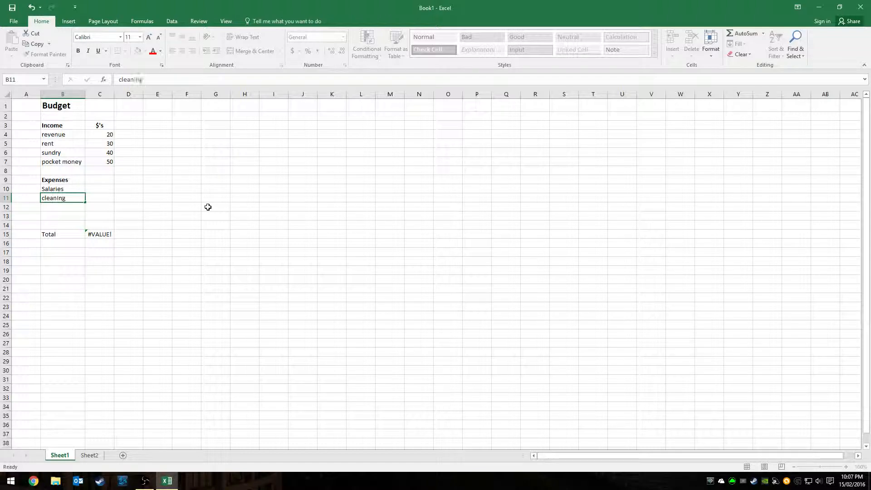
pyautogui.press('Return')
pyautogui.write('ele')
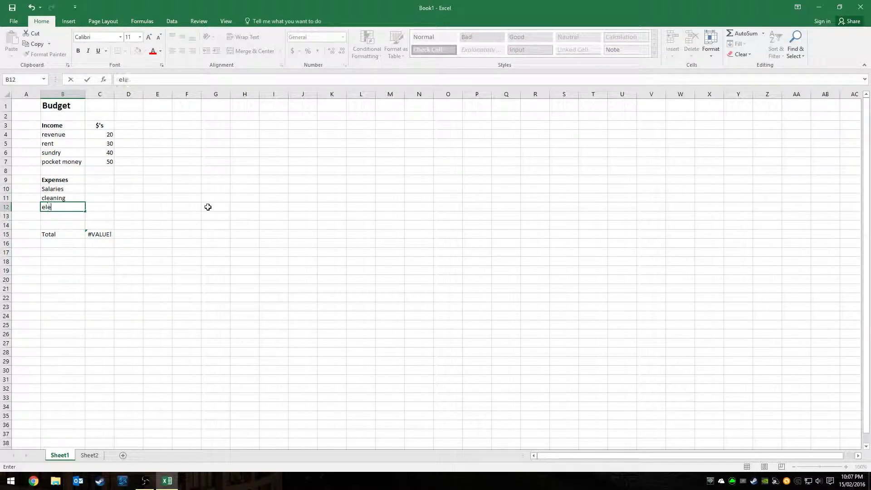
pyautogui.write('ctricity')
pyautogui.press('Return')
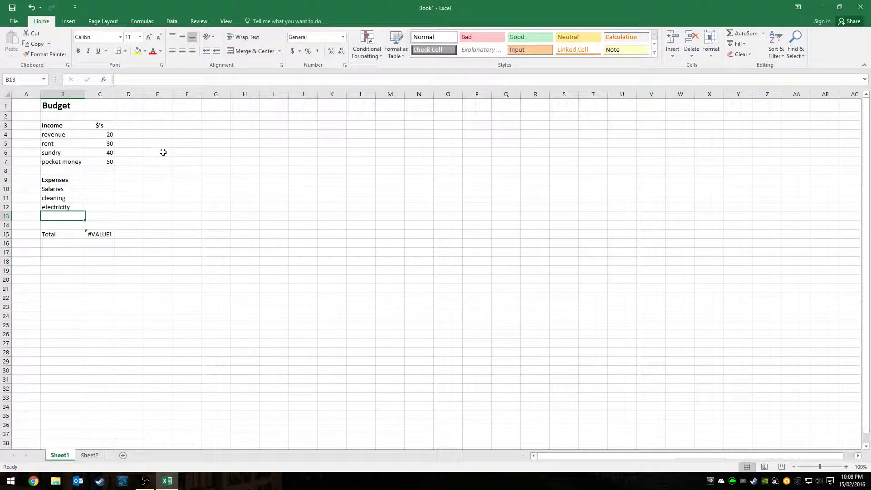
# Enter the amounts 10, 20 and 30 in cells C10 to C12 for Salaries, cleaning and electricity
pyautogui.click(98, 191)
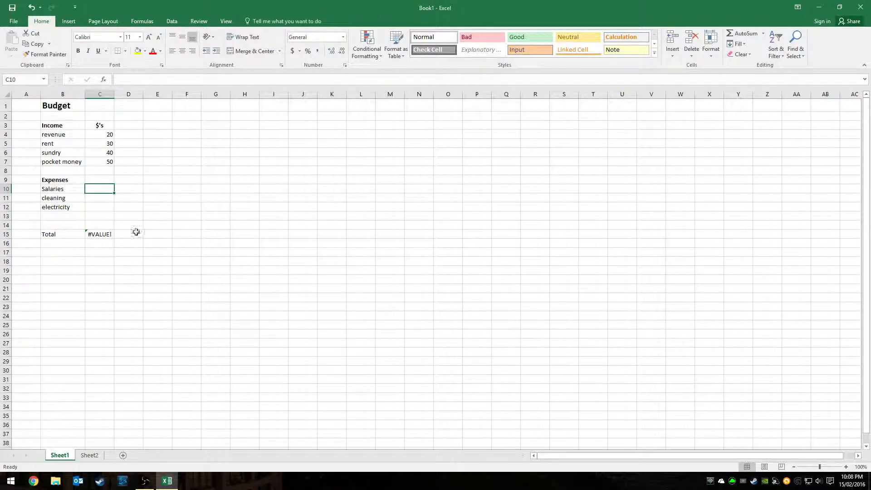
pyautogui.click(110, 235)
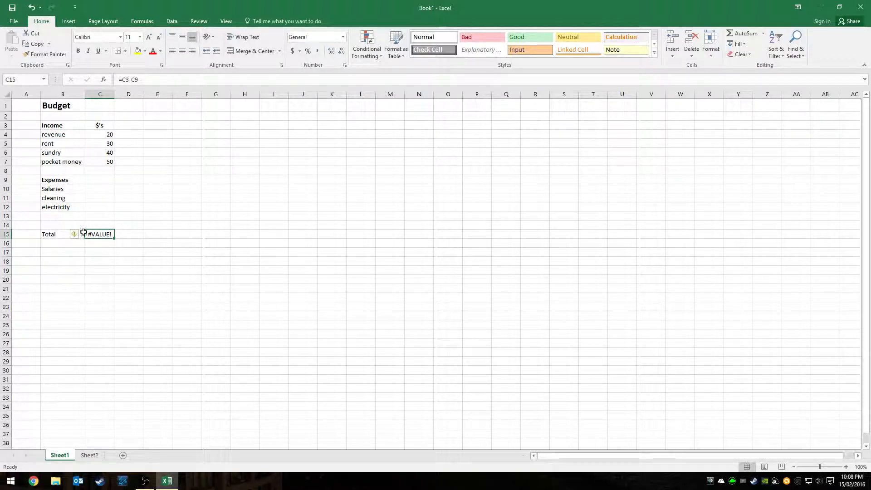
pyautogui.click(98, 186)
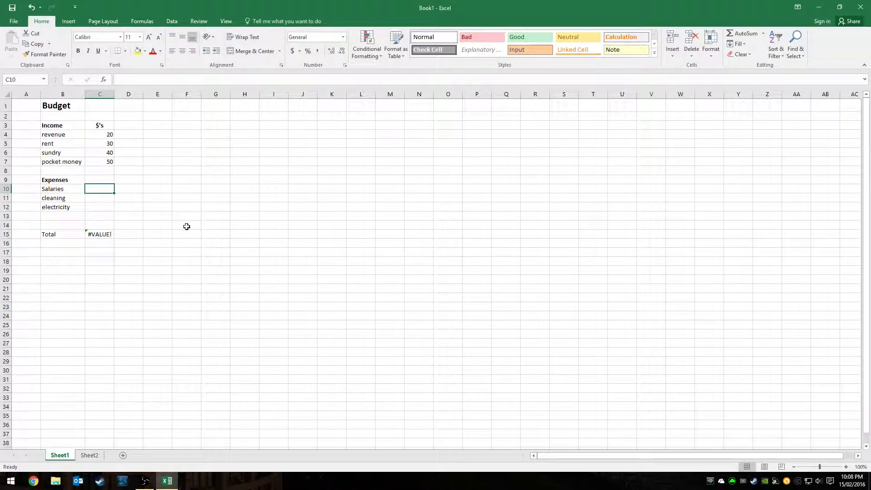
pyautogui.write('10')
pyautogui.press('Return')
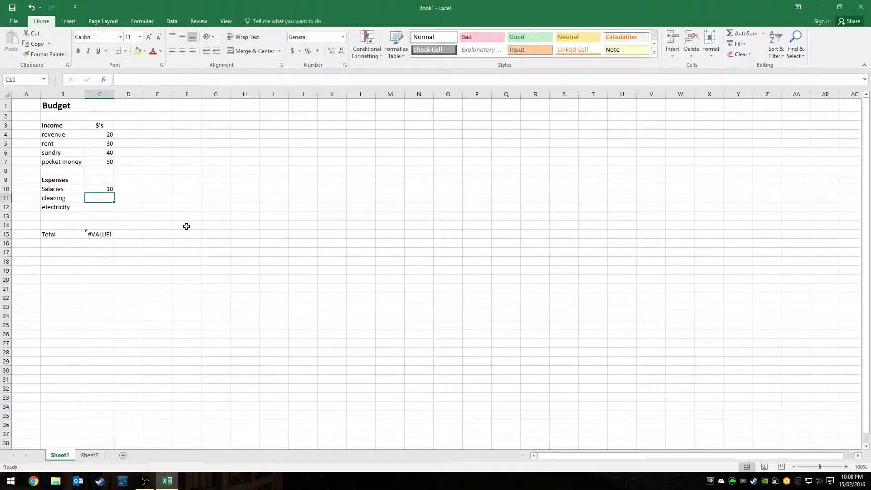
pyautogui.write('20')
pyautogui.press('Return')
pyautogui.write('30')
pyautogui.press('Return')
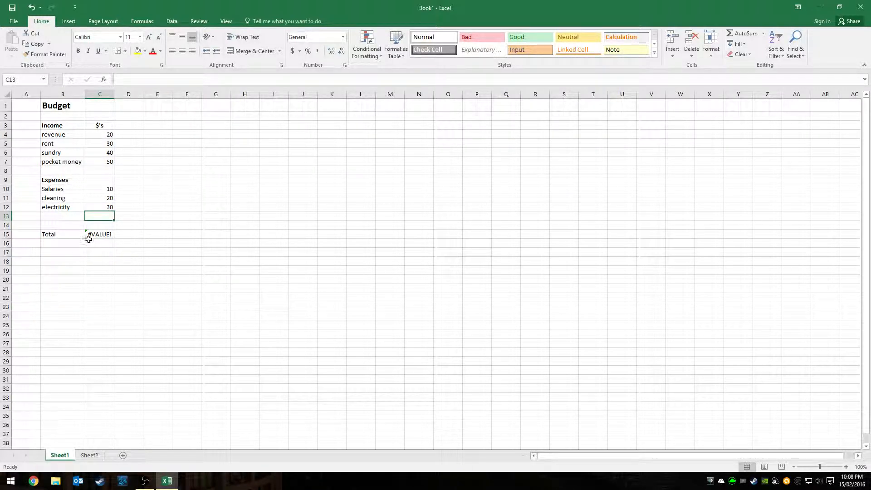
pyautogui.click(68, 227)
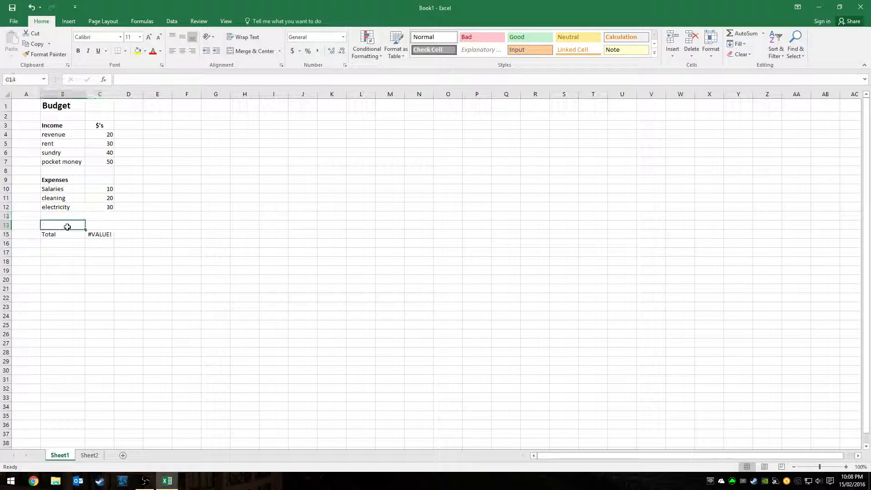
pyautogui.click(99, 234)
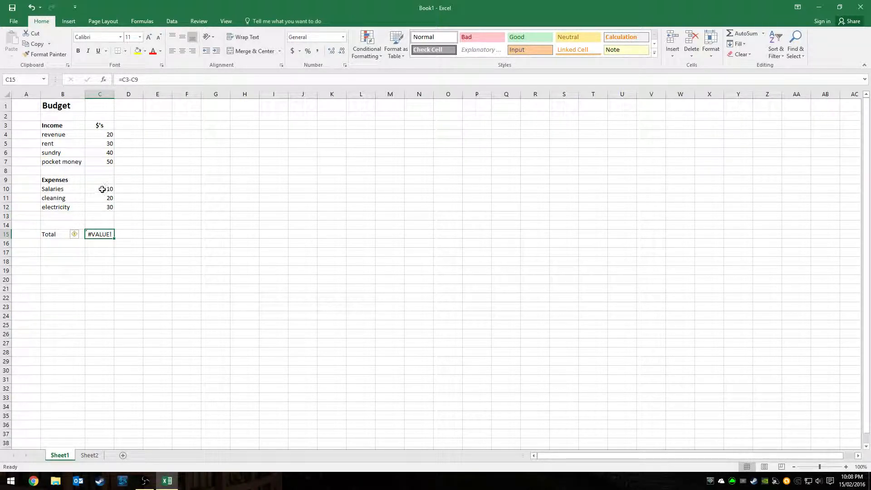
pyautogui.click(93, 179)
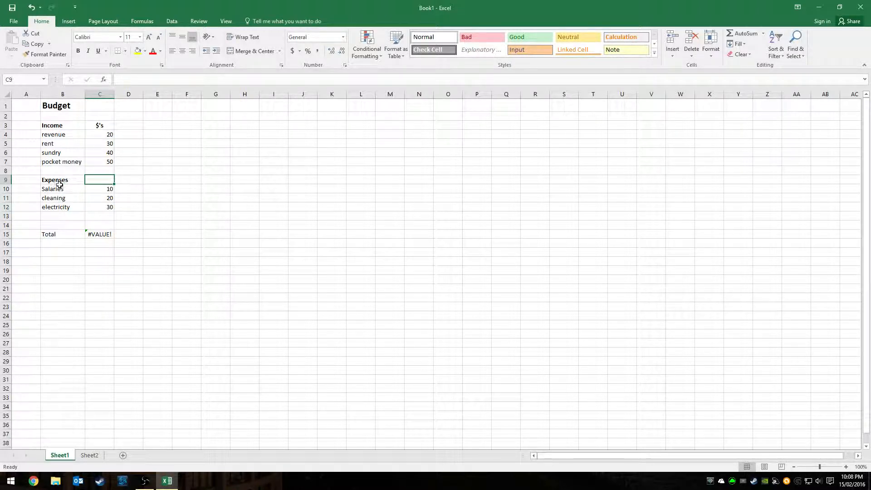
pyautogui.click(112, 170)
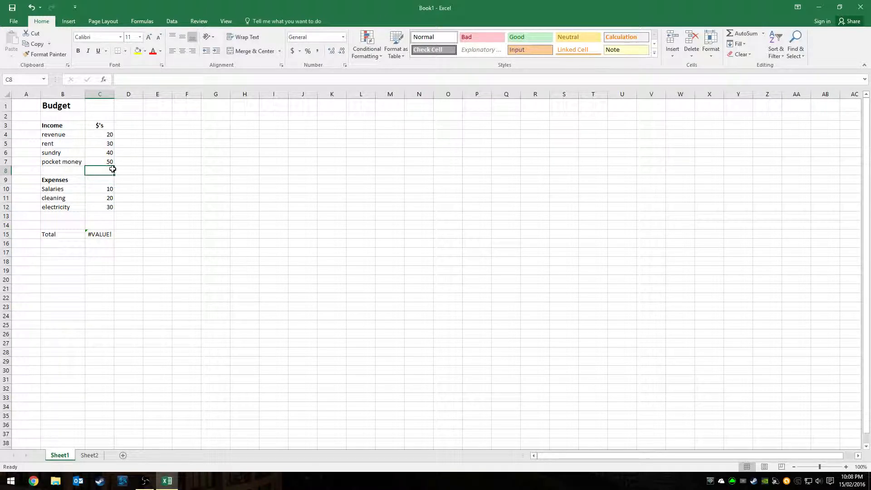
# Enter the label Total Income in cell B8 below pocket money
pyautogui.click(70, 171)
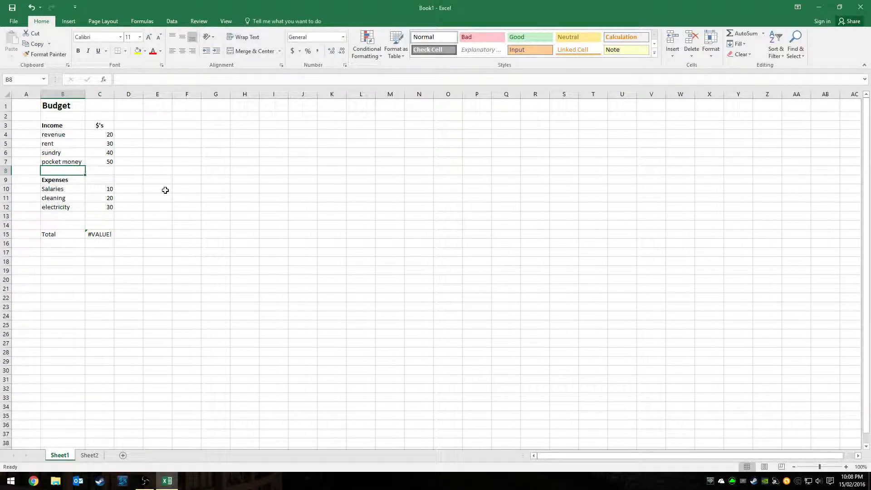
pyautogui.write('Total')
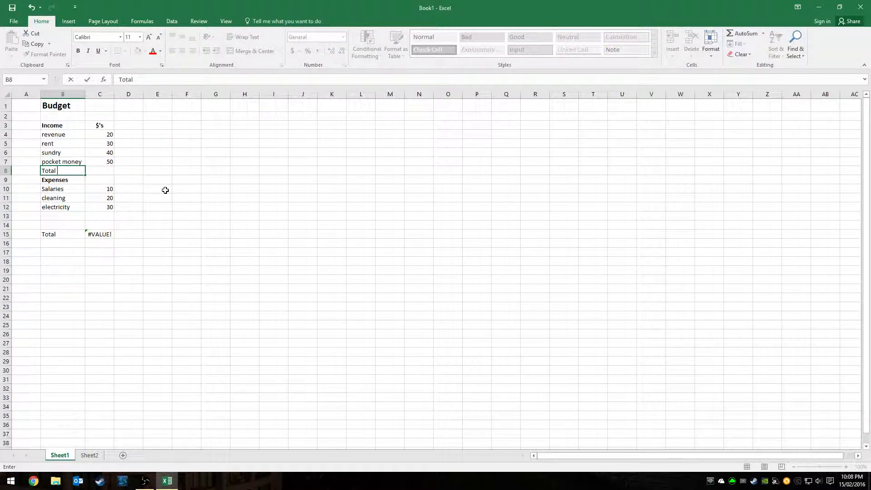
pyautogui.write(' Income')
pyautogui.press('Return')
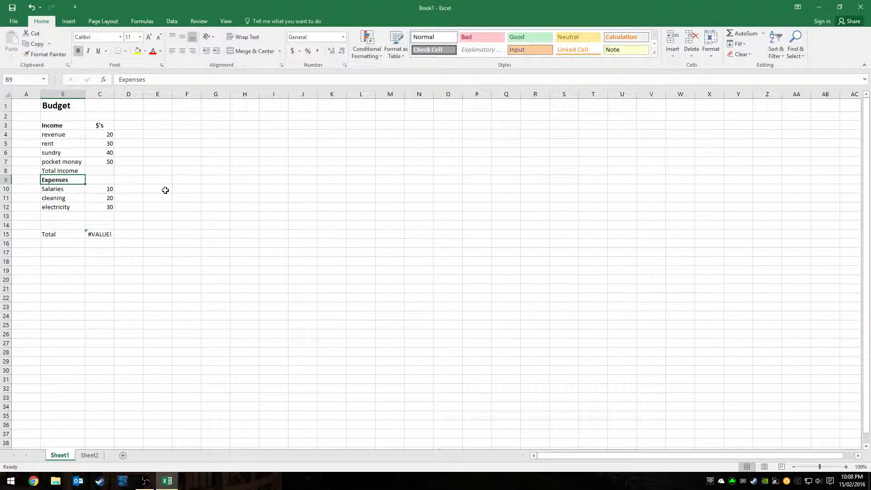
# Sum the income amounts C4:C7 in cell C8 beside Total Income using AutoSum
pyautogui.press('Up')
pyautogui.press('Right')
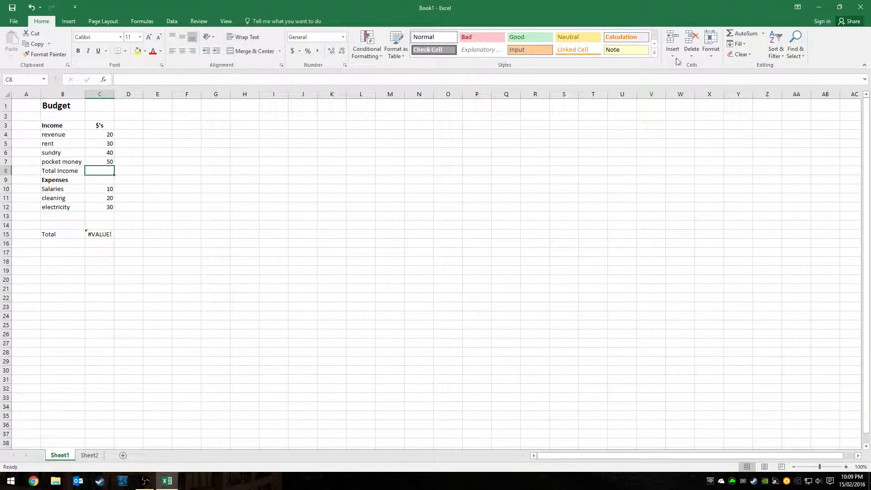
pyautogui.click(763, 34)
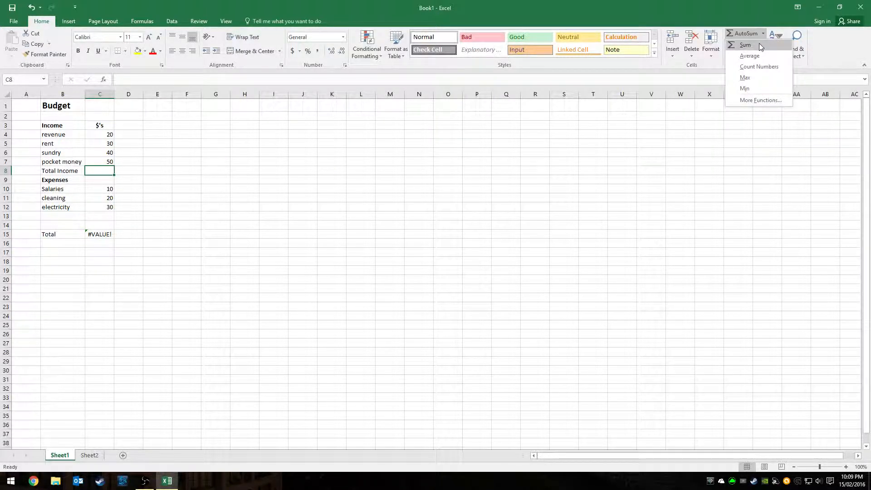
pyautogui.click(745, 45)
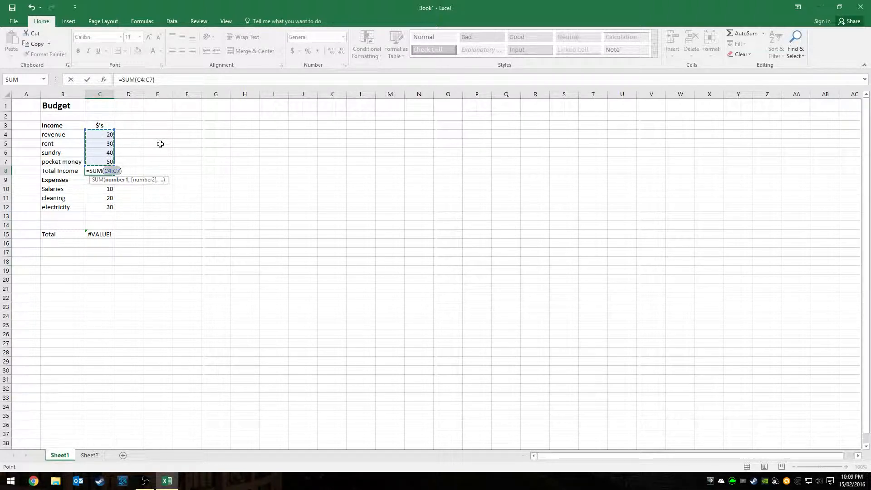
pyautogui.press('Return')
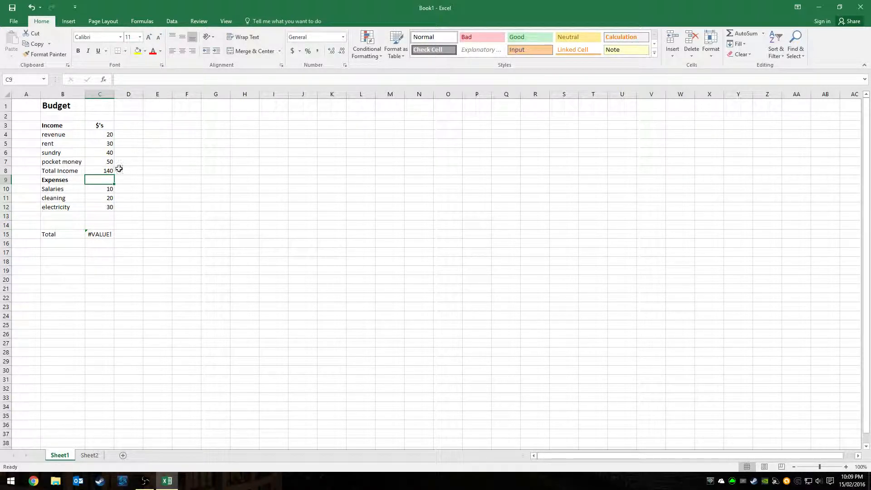
# Make the Total Income label and its amount in cells B8:C8 bold
pyautogui.moveTo(74, 171); pyautogui.dragTo(96, 171)
pyautogui.click(73, 170)
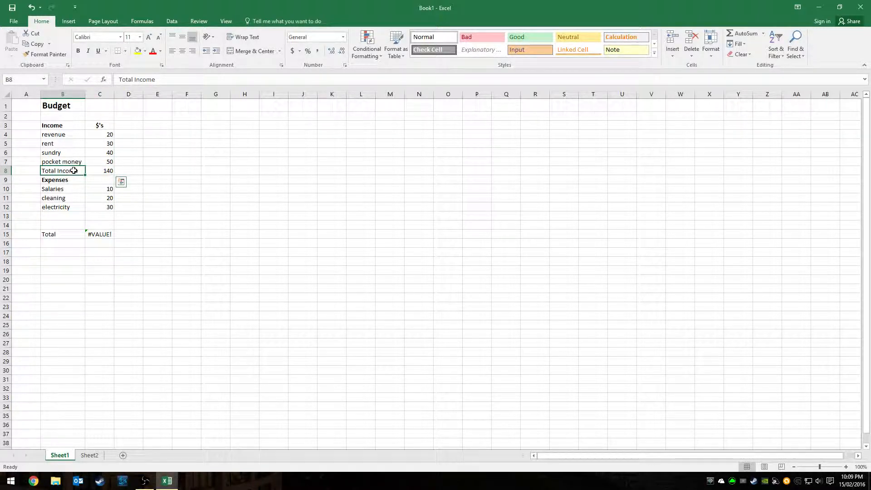
pyautogui.moveTo(74, 170); pyautogui.dragTo(91, 170)
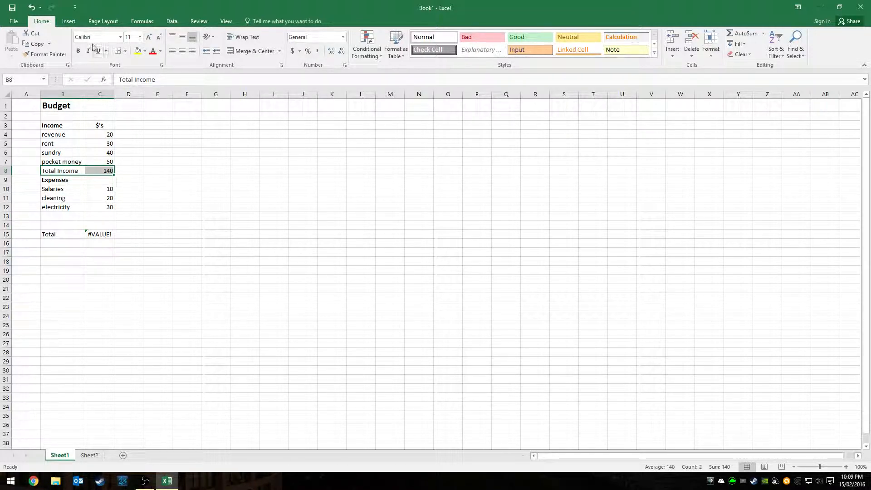
pyautogui.click(78, 51)
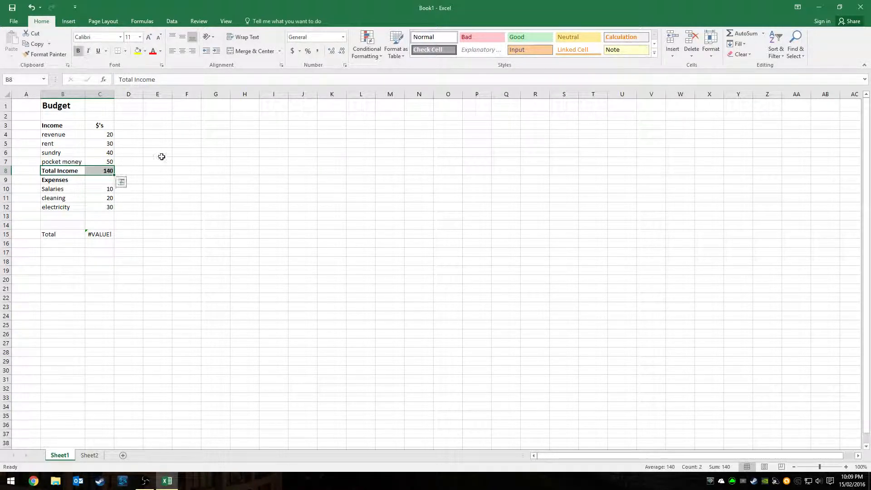
pyautogui.click(169, 170)
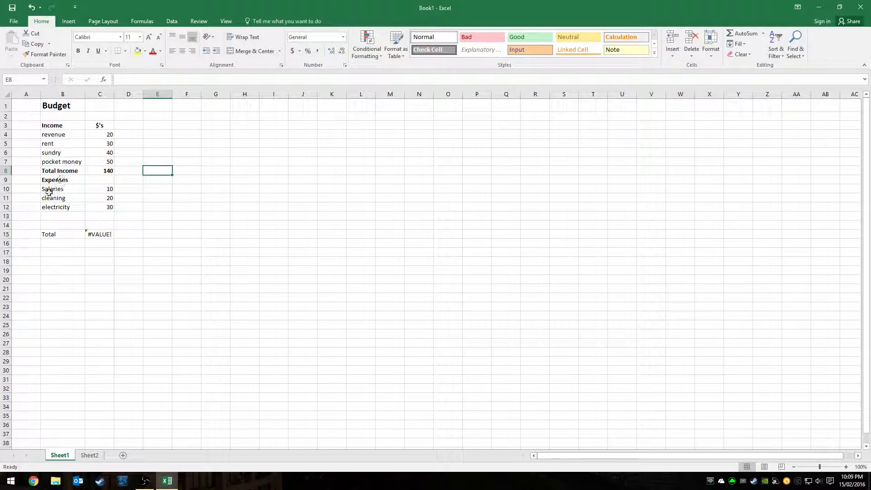
# Enter the label Total Expenses in cell B13 below electricity
pyautogui.click(58, 215)
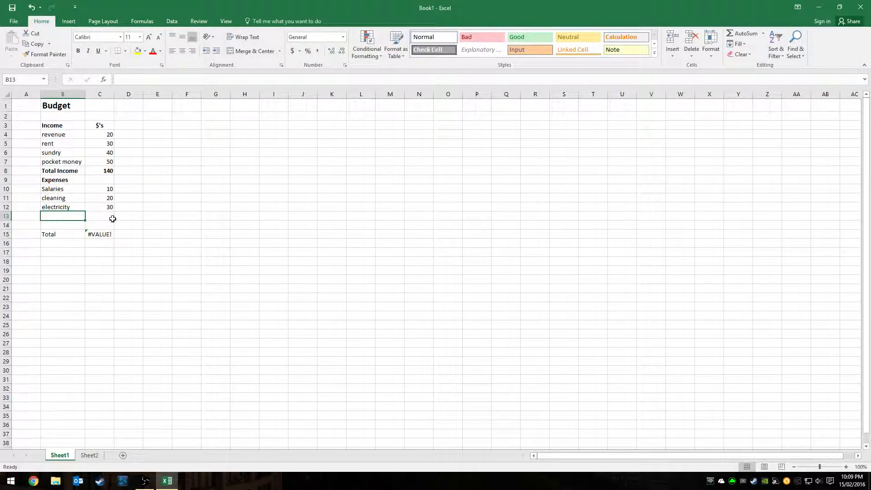
pyautogui.write('Total Ex')
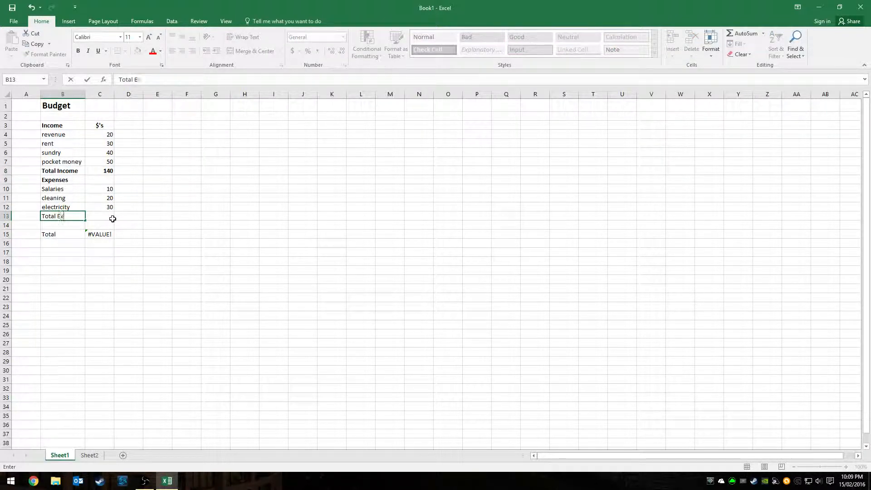
pyautogui.write('penses')
pyautogui.press('Return')
# Sum the expense amounts C10:C12 in cell C13 beside Total Expenses using AutoSum
pyautogui.press('Up')
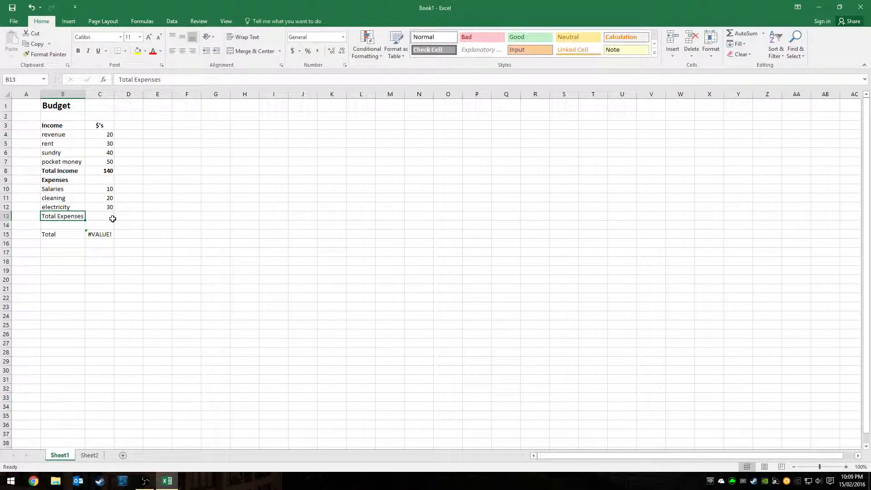
pyautogui.press('Right')
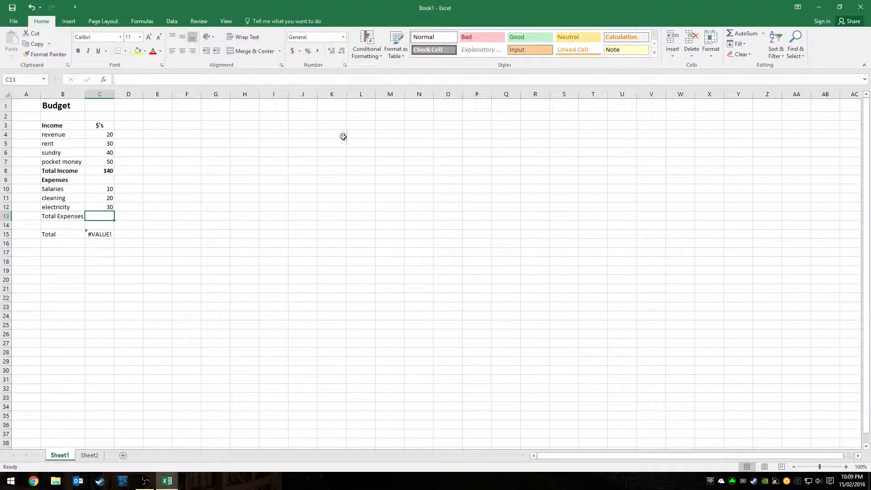
pyautogui.click(760, 35)
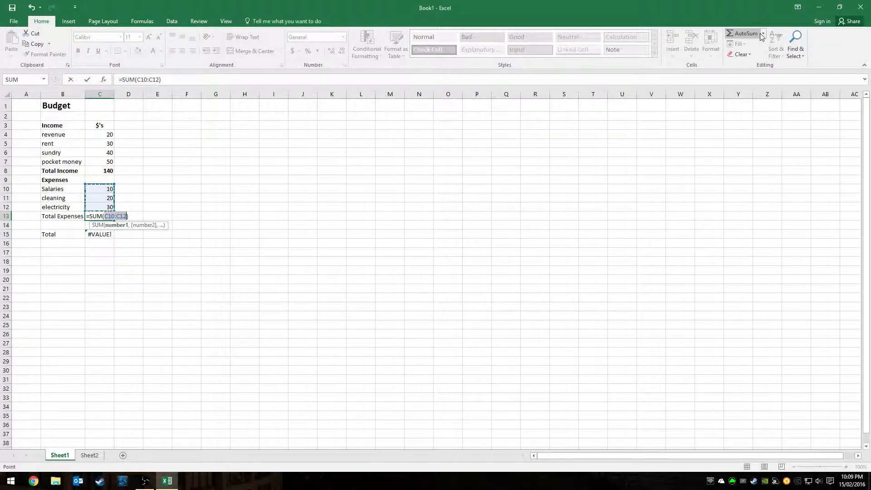
pyautogui.press('Return')
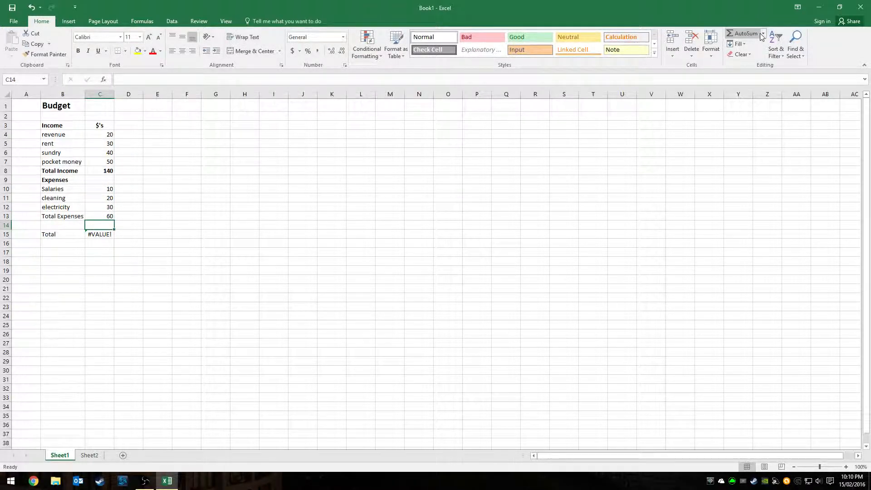
# Make the Total Expenses label and its amount in cells B13:C13 bold
pyautogui.click(70, 213)
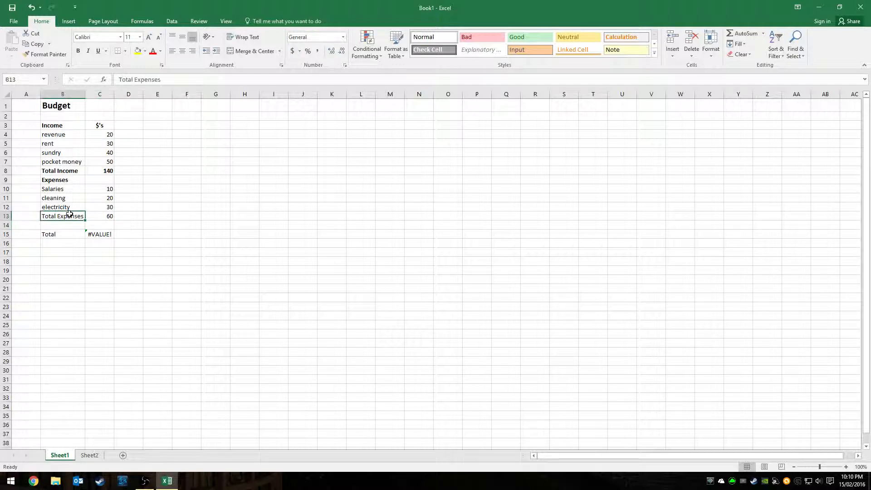
pyautogui.moveTo(69, 213); pyautogui.dragTo(99, 214)
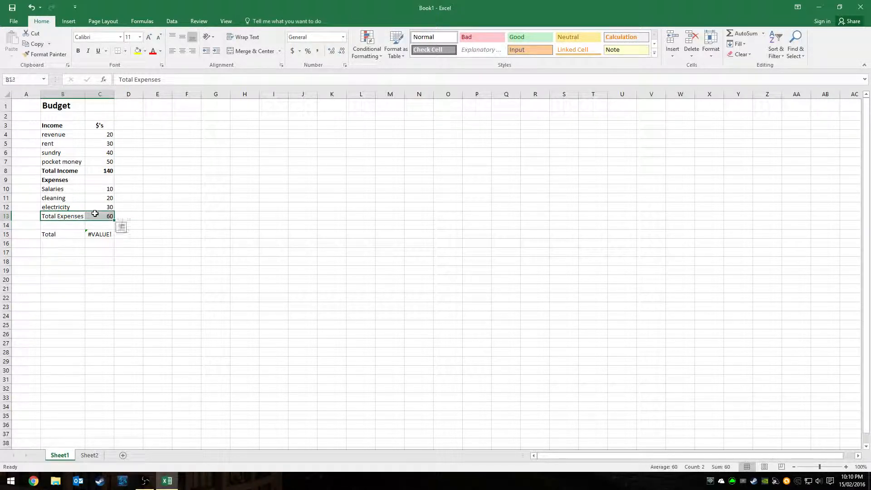
pyautogui.click(79, 50)
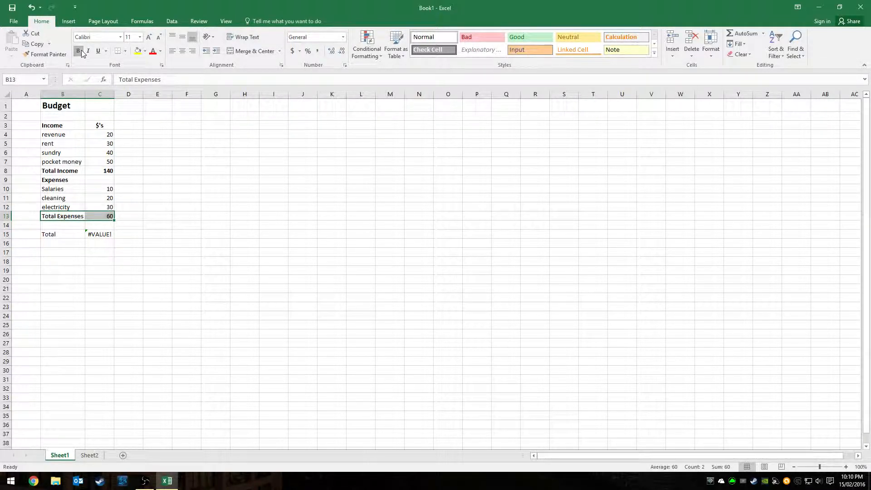
pyautogui.click(169, 222)
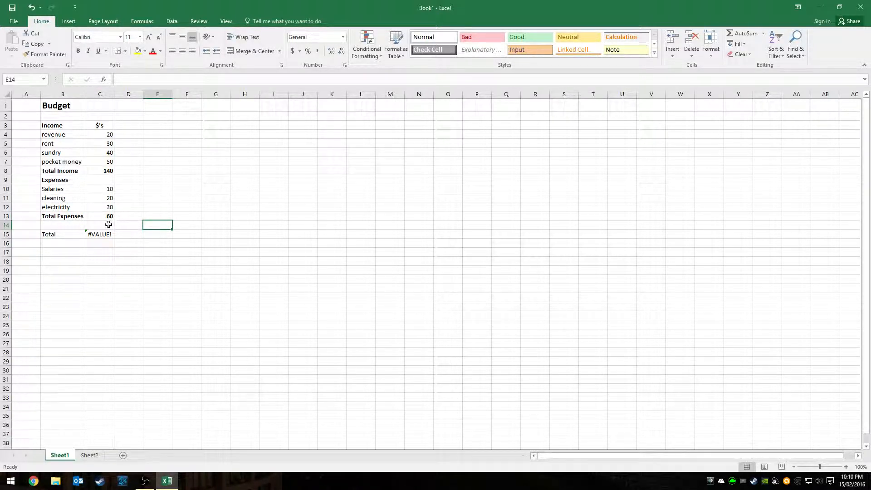
# Change the label in cell B15 to Total Result
pyautogui.click(62, 235)
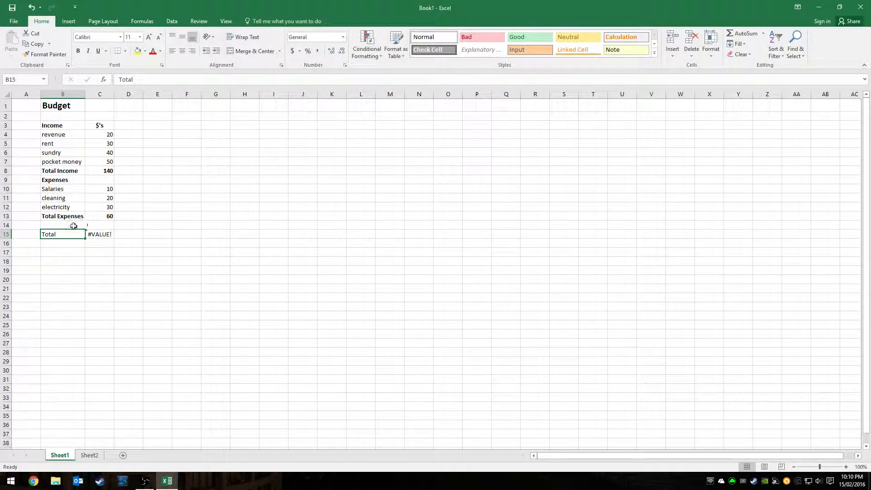
pyautogui.write('Total Result')
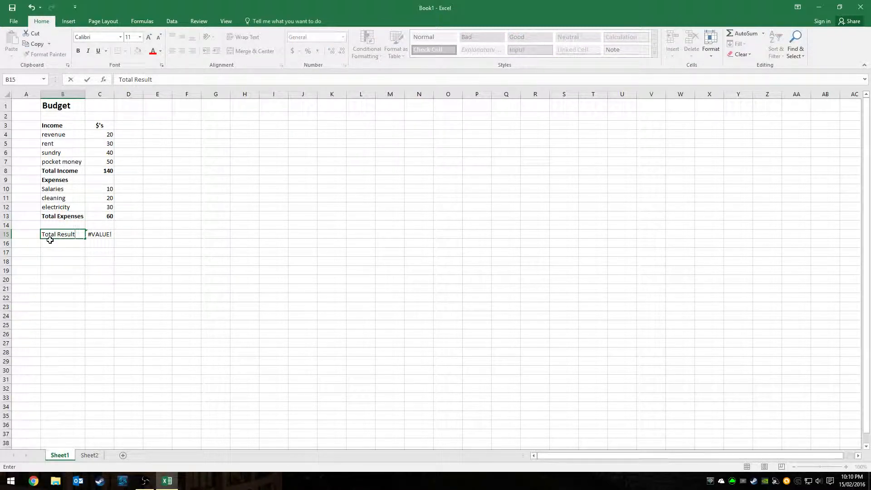
pyautogui.press('Return')
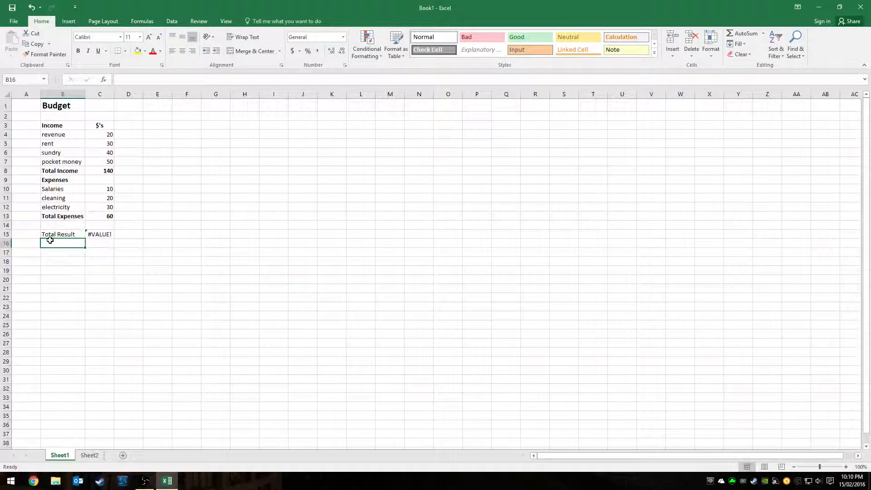
# Clear the old formula in cell C15 and subtract Total Expenses from Total Income there with =C8-C13
pyautogui.click(104, 234)
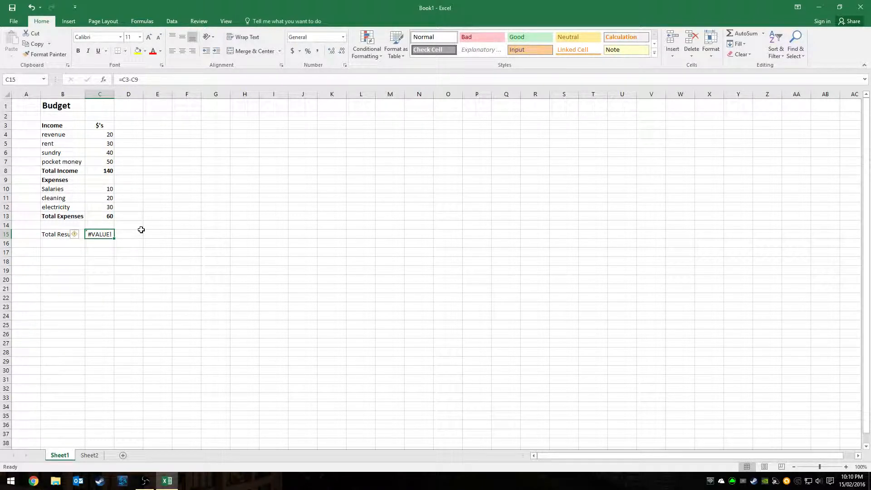
pyautogui.press('Delete')
pyautogui.press('Down')
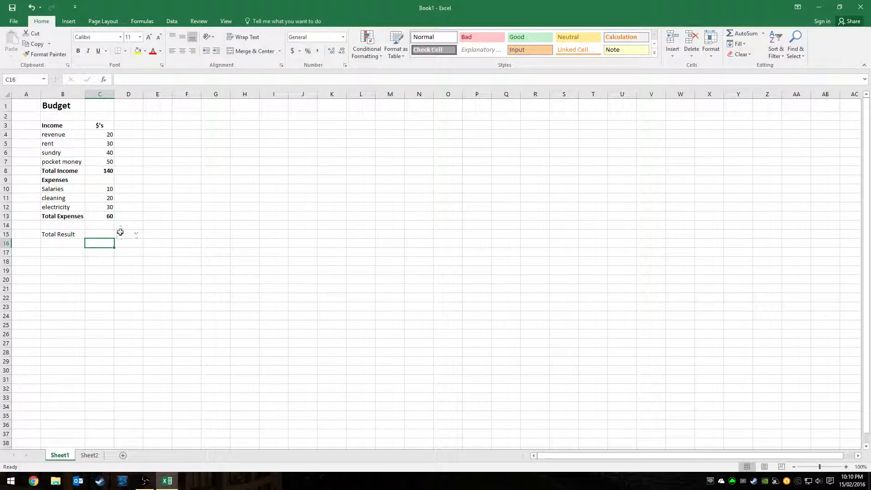
pyautogui.click(105, 233)
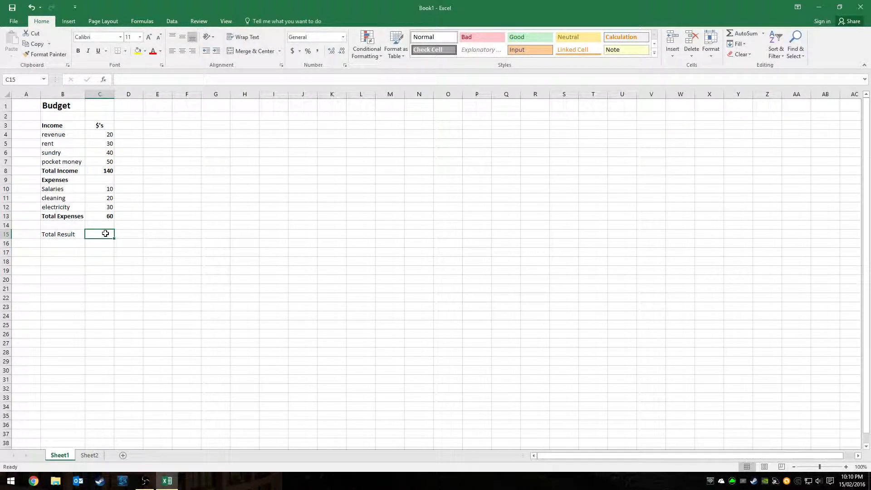
pyautogui.write('=')
pyautogui.click(93, 171)
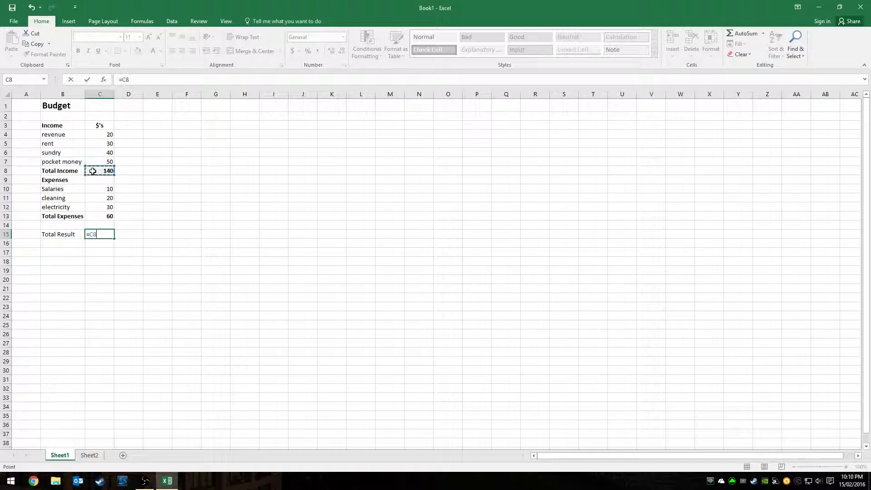
pyautogui.write('-')
pyautogui.click(93, 216)
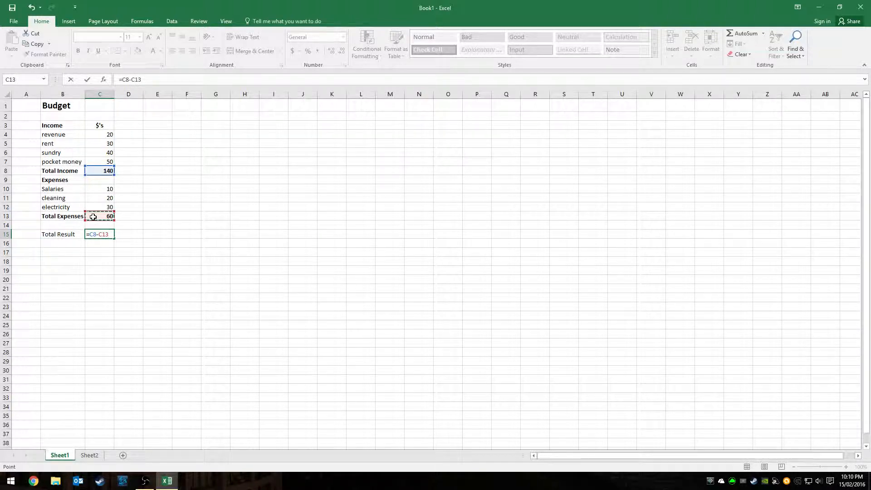
pyautogui.press('Return')
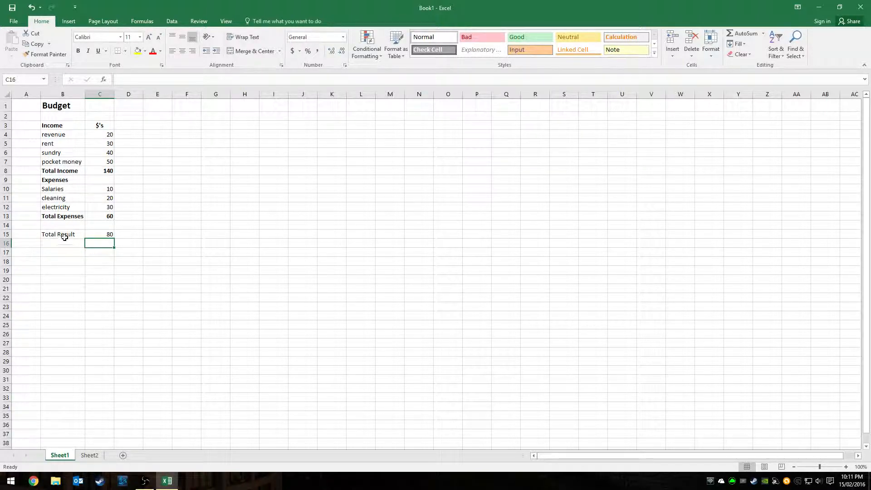
# Make the Total Result label and its amount in cells B15:C15 bold
pyautogui.moveTo(64, 233); pyautogui.dragTo(100, 234)
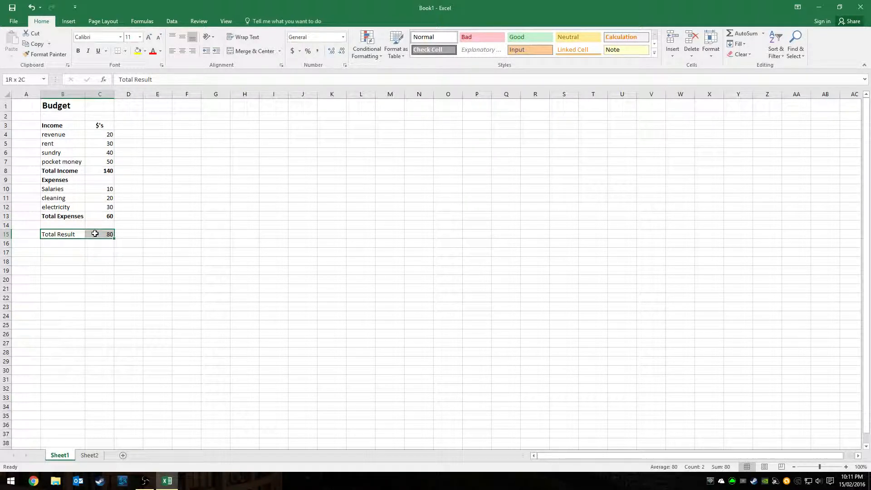
pyautogui.click(78, 50)
pyautogui.click(165, 180)
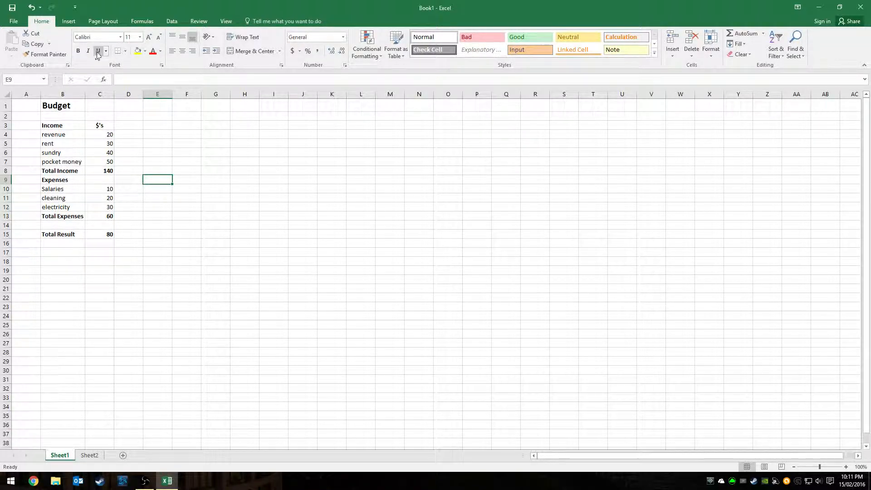
# Apply a Top and Thick Bottom Border to the Total Income row in cells B8:C8
pyautogui.click(126, 52)
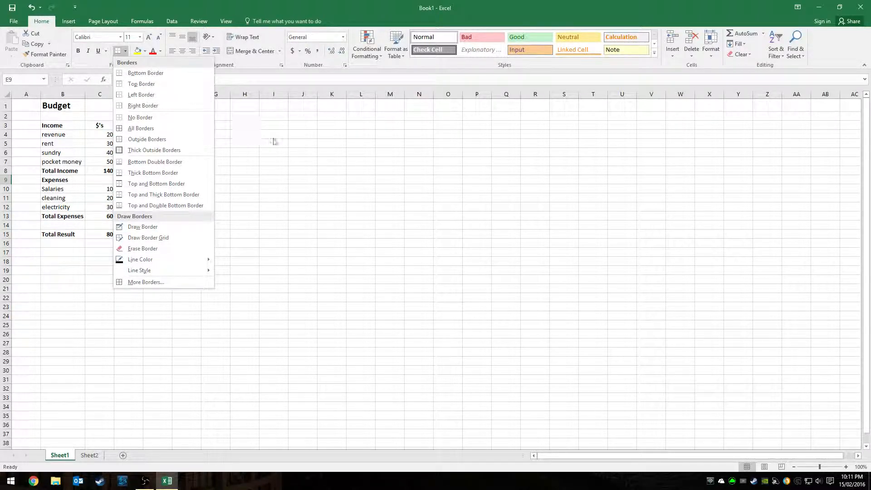
pyautogui.click(301, 144)
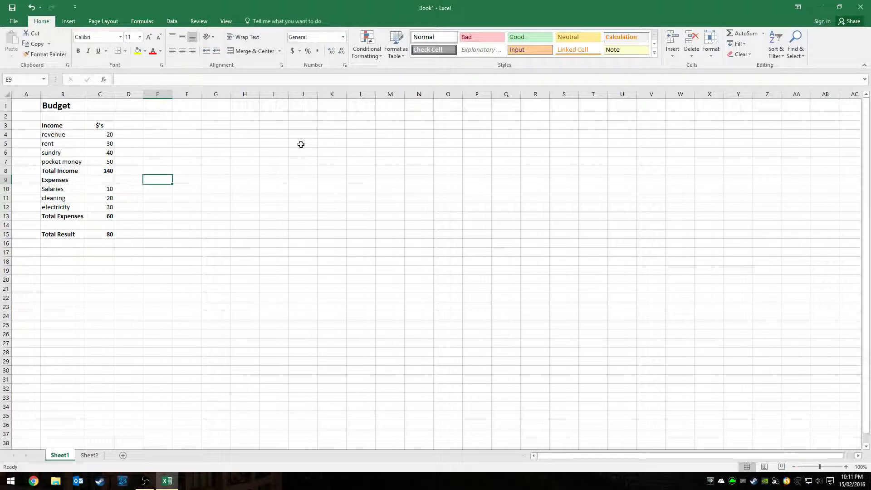
pyautogui.click(73, 171)
pyautogui.moveTo(73, 171); pyautogui.dragTo(102, 171)
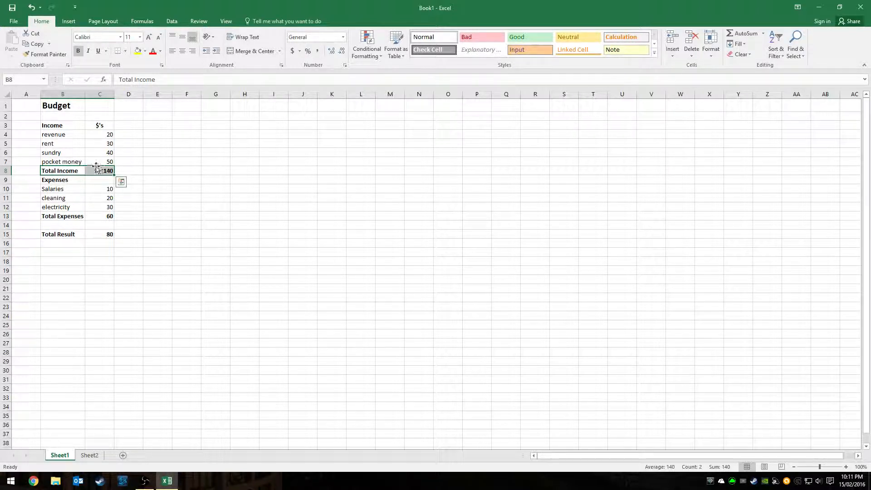
pyautogui.click(126, 51)
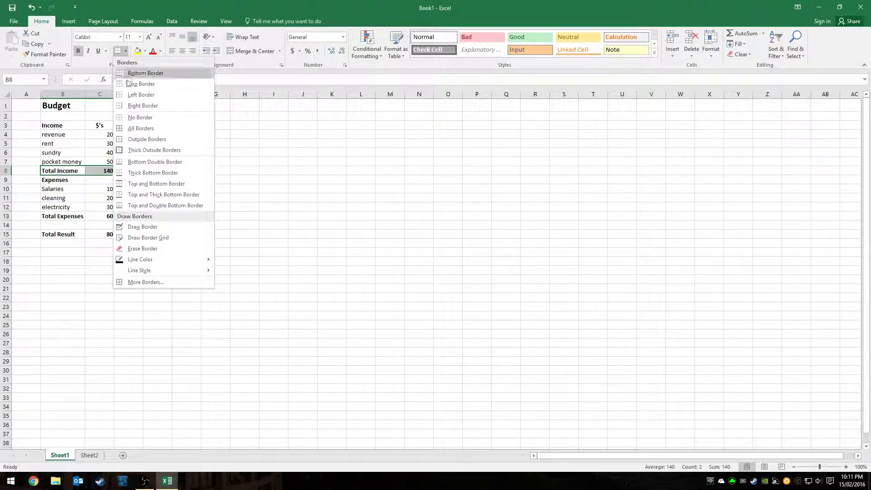
pyautogui.click(124, 194)
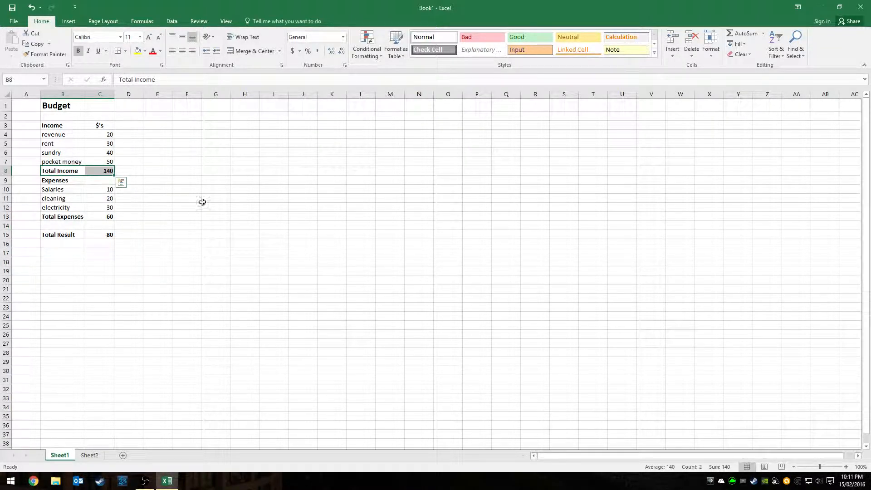
pyautogui.click(245, 181)
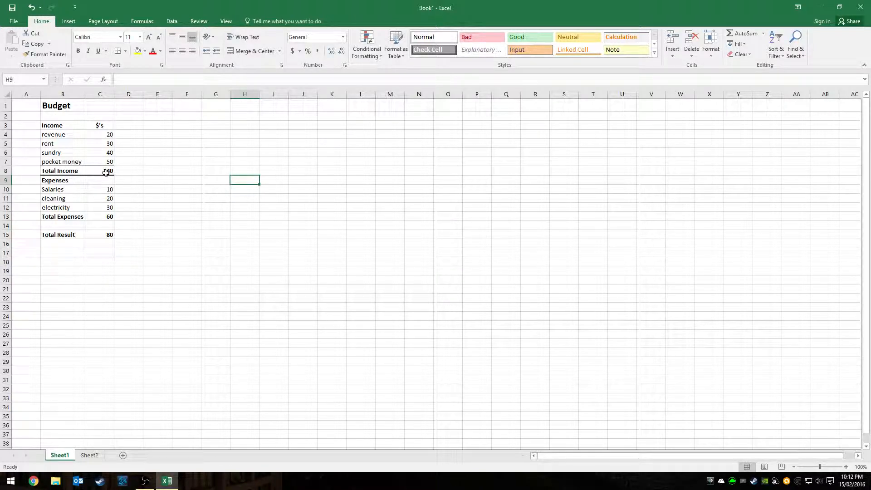
# Apply the same Top and Thick Bottom Border to the Total Expenses row in cells B13:C13
pyautogui.click(56, 217)
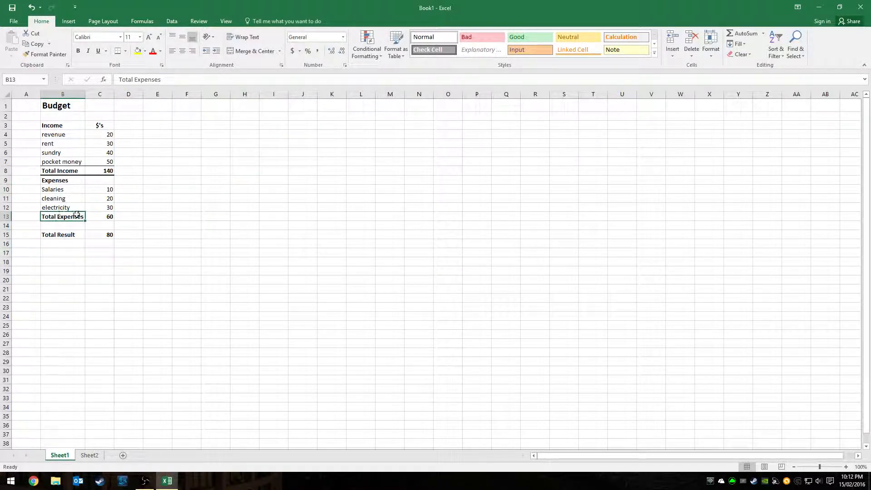
pyautogui.moveTo(76, 215); pyautogui.dragTo(101, 218)
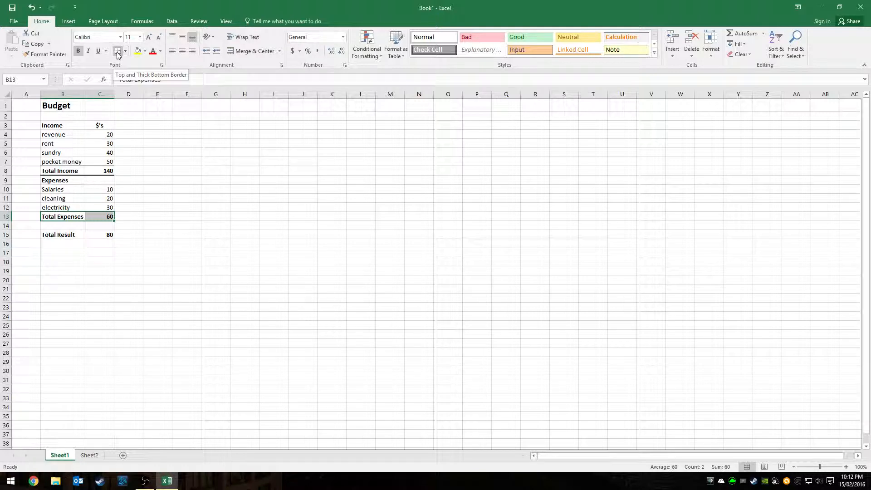
pyautogui.click(118, 55)
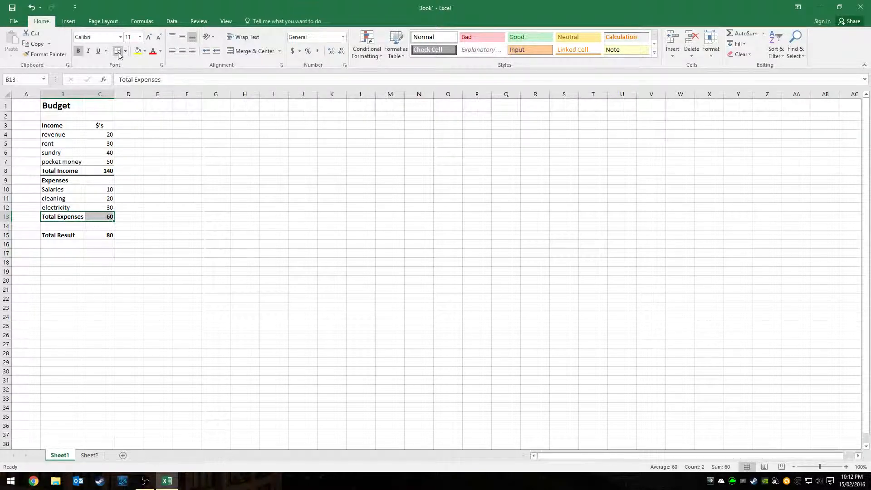
pyautogui.click(239, 214)
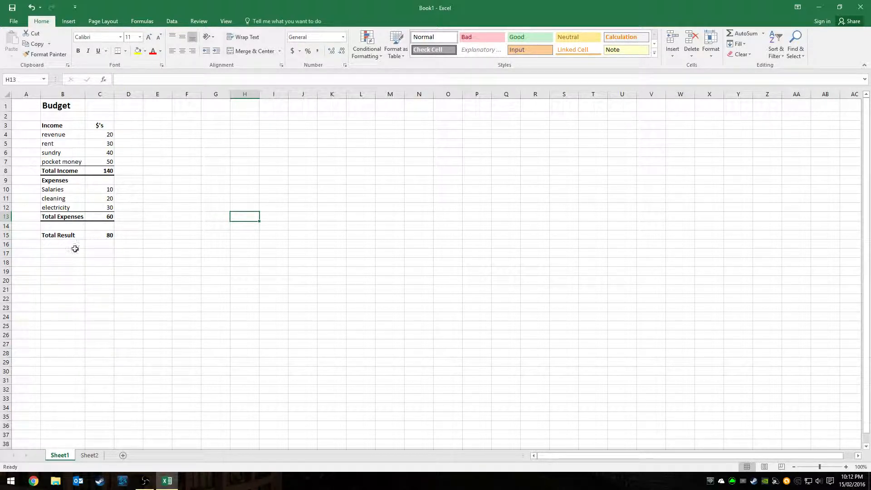
# Apply the Top and Thick Bottom Border to the Total Result row in cells B15:C15
pyautogui.click(63, 236)
pyautogui.moveTo(63, 236); pyautogui.dragTo(100, 233)
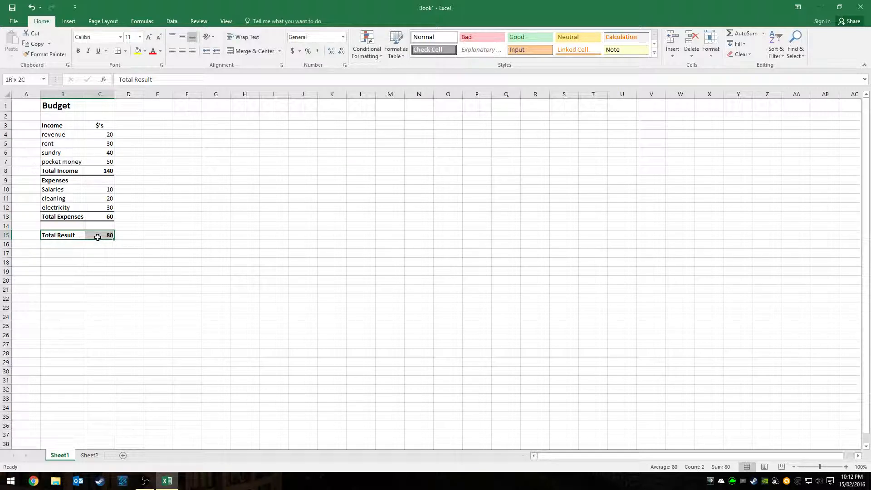
pyautogui.click(120, 51)
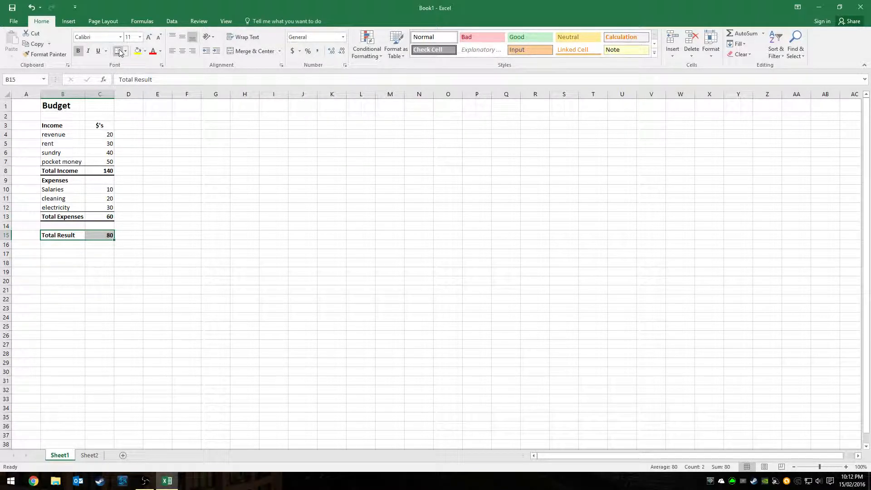
pyautogui.click(239, 227)
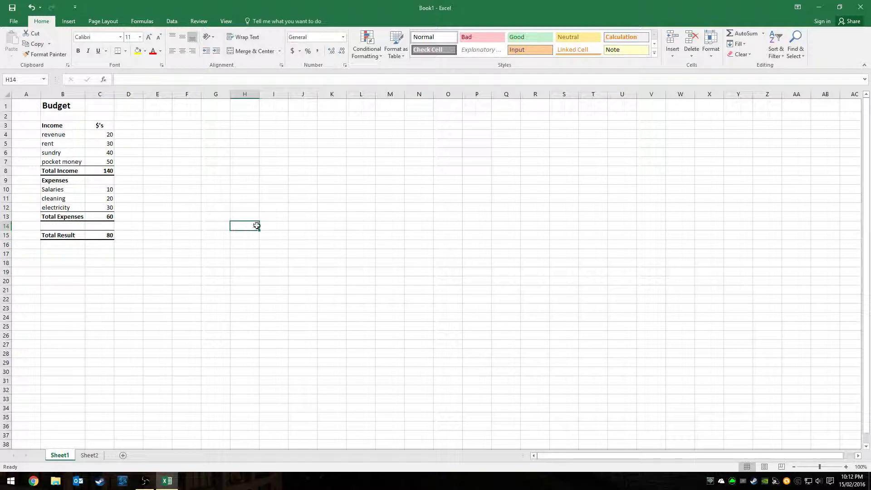